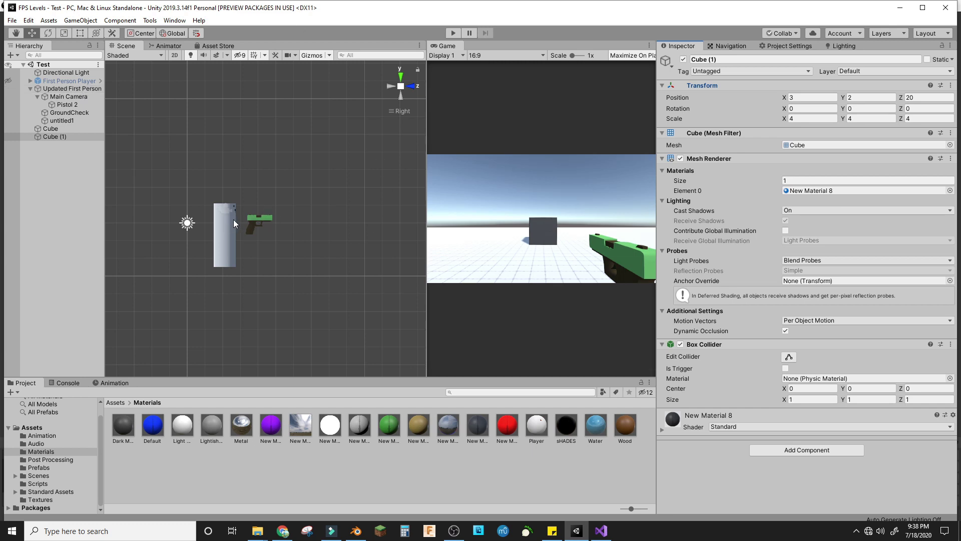
Step: Select Pistol 2 and attach the Gun script found by searching 'guns'
{"action": "left_click", "coordinate": [38, 96]}
{"action": "left_click", "coordinate": [37, 97]}
{"action": "left_click", "coordinate": [67, 104]}
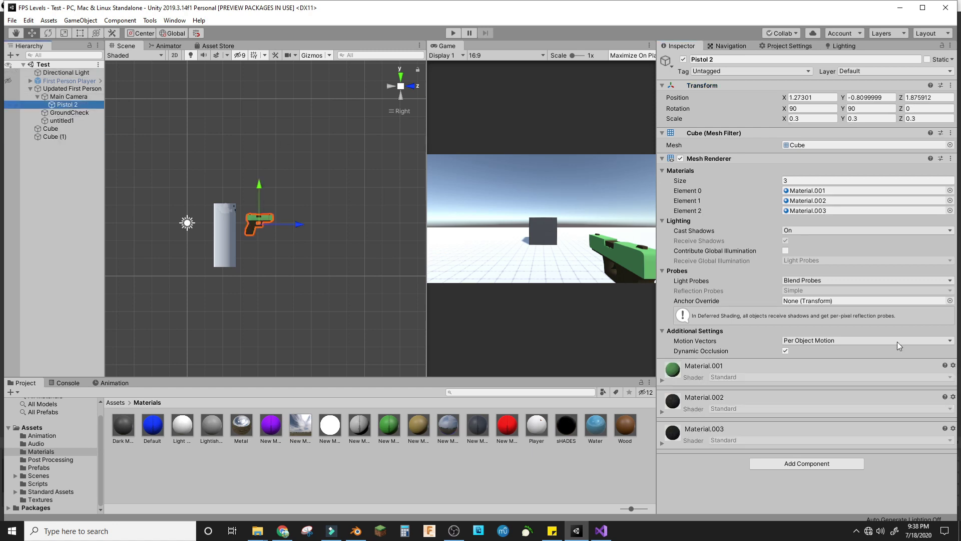
{"action": "left_click", "coordinate": [765, 458]}
{"action": "type", "text": "guns"}
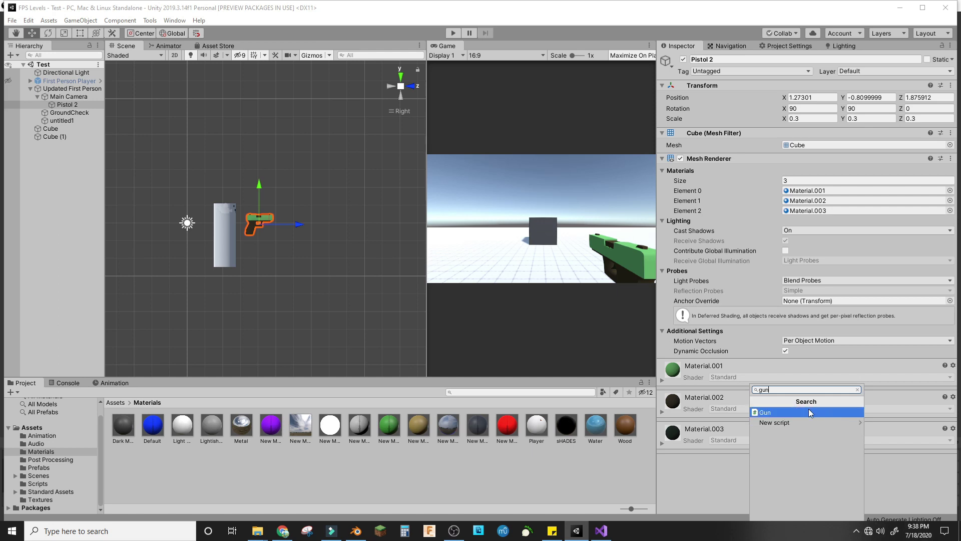
{"action": "left_click", "coordinate": [785, 411]}
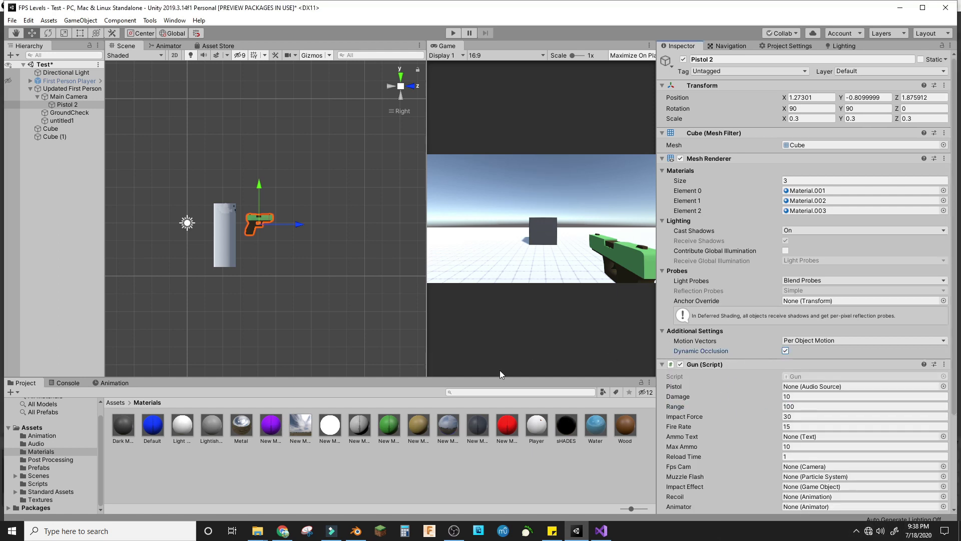
{"action": "scroll", "coordinate": [326, 182], "scroll_direction": "up", "scroll_amount": 5}
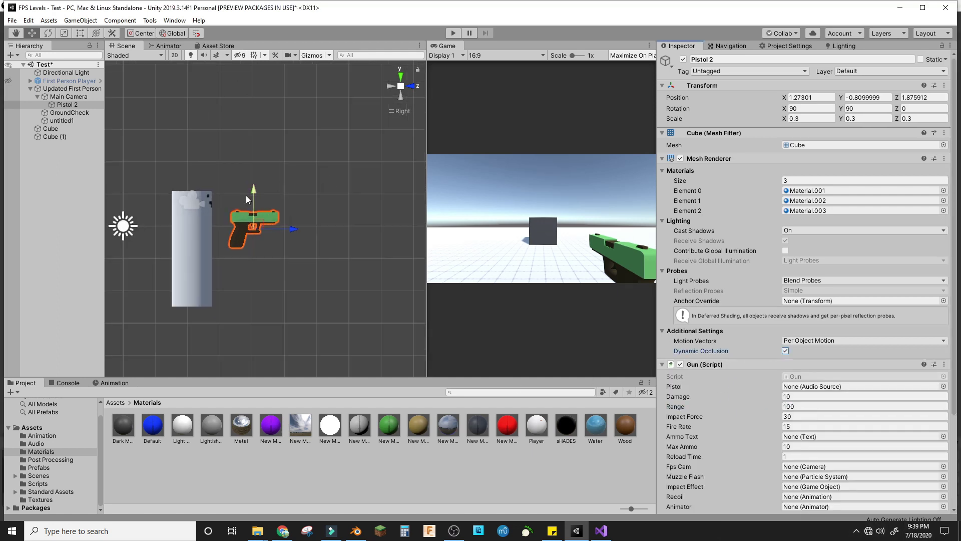
Step: Create a Particle System under Pistol 2 and move it to the muzzle (X -2.92, Z -0.99)
{"action": "right_click", "coordinate": [63, 104]}
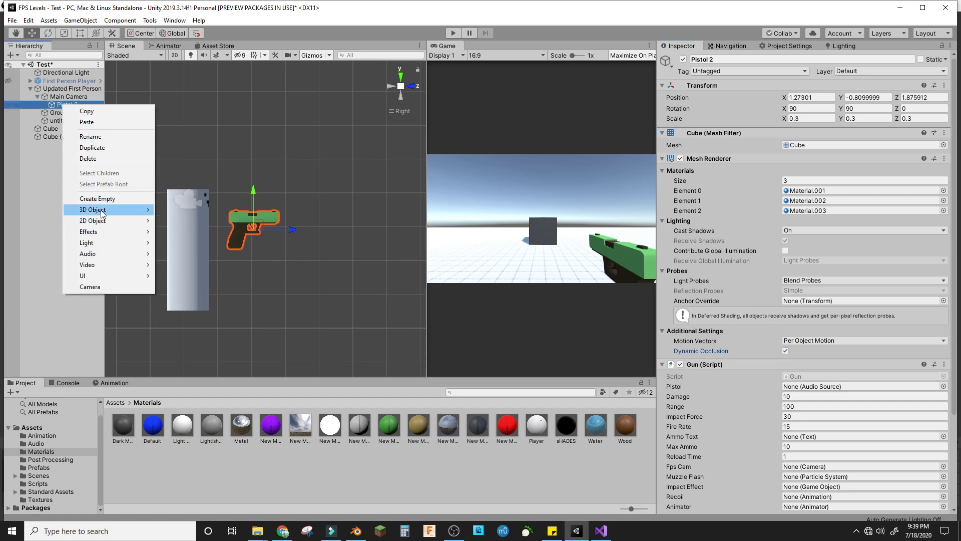
{"action": "mouse_move", "coordinate": [98, 230]}
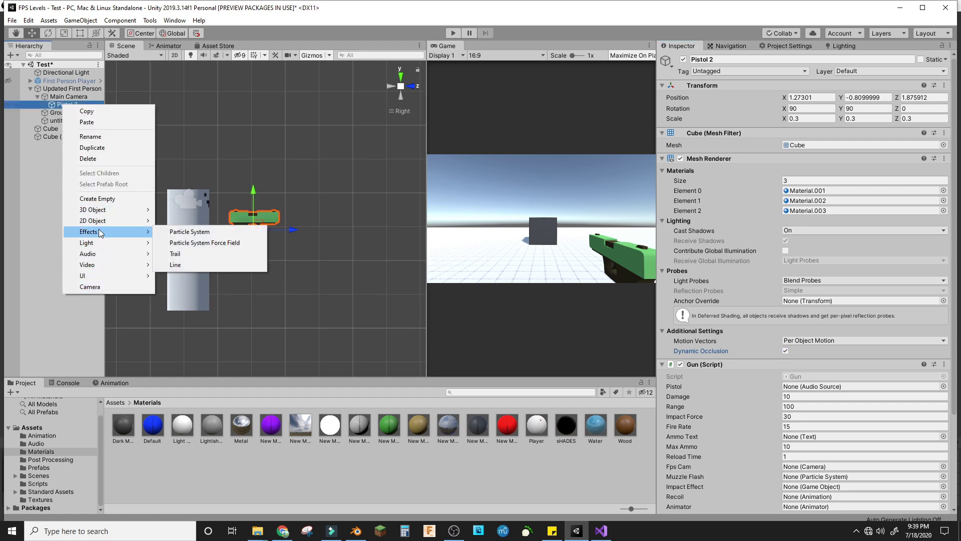
{"action": "left_click", "coordinate": [173, 233]}
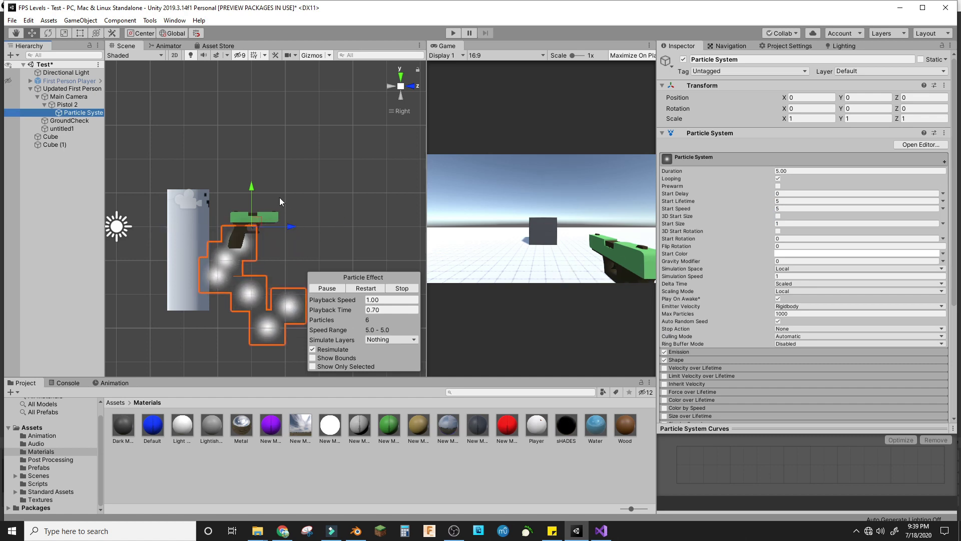
{"action": "left_click_drag", "start_coordinate": [276, 225], "coordinate": [306, 225]}
{"action": "left_click_drag", "start_coordinate": [283, 186], "coordinate": [282, 172]}
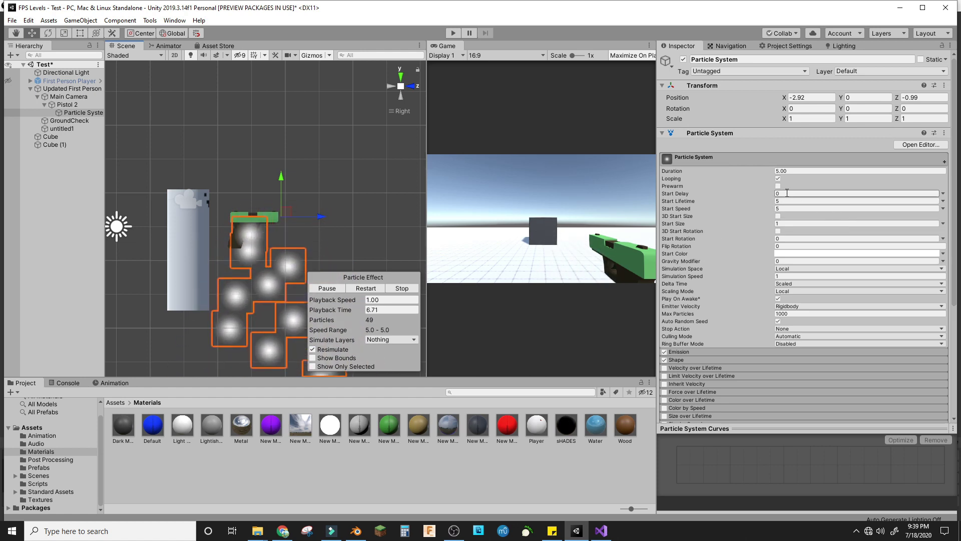
Step: Set Duration 0.1, Start Speed 10 and Start Lifetime 0.05
{"action": "left_click", "coordinate": [806, 171]}
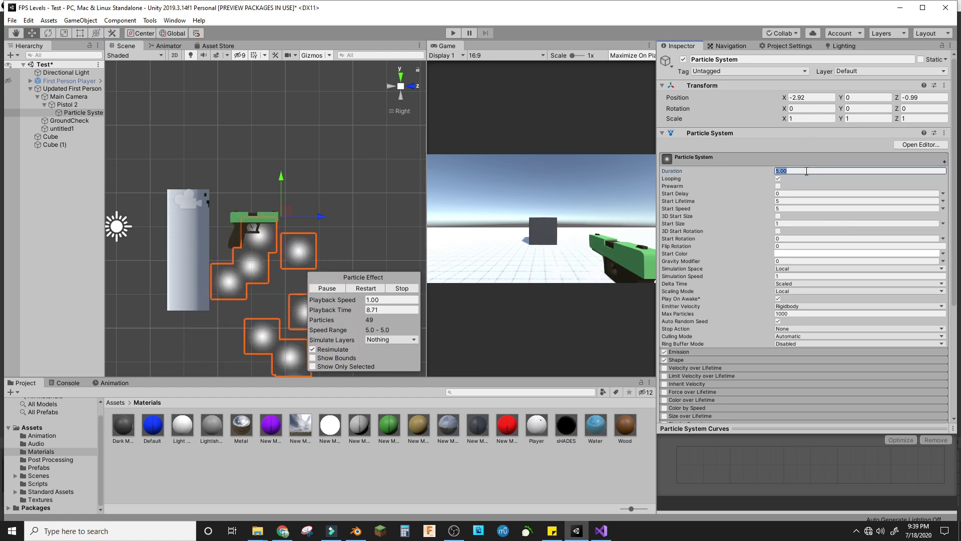
{"action": "type", "text": ".1"}
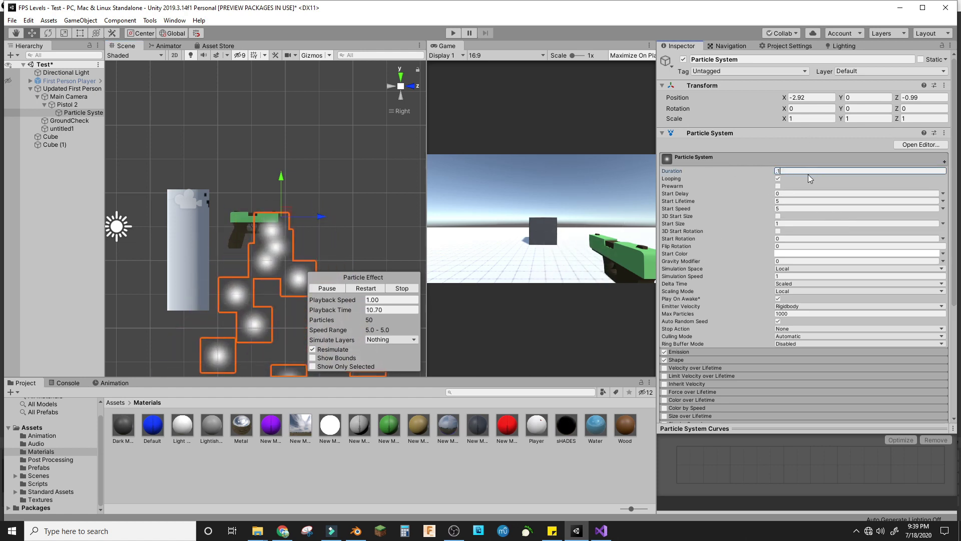
{"action": "left_click", "coordinate": [800, 208]}
{"action": "type", "text": "10"}
{"action": "left_click", "coordinate": [783, 199]}
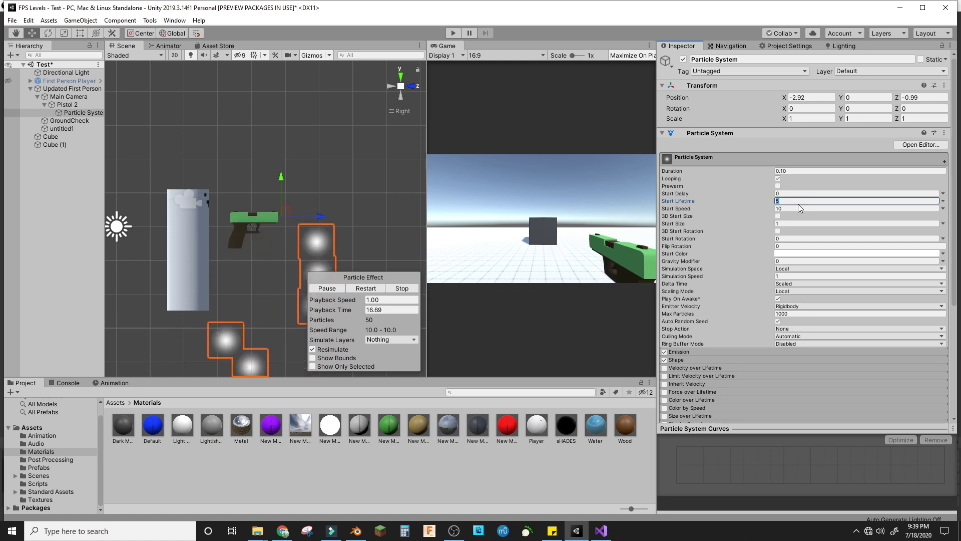
{"action": "type", "text": ".05"}
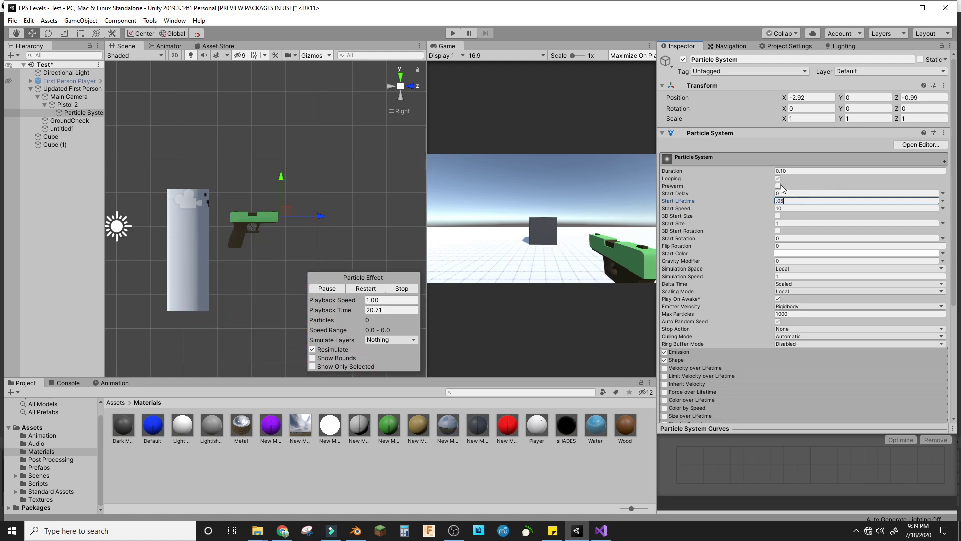
Step: Turn off looping, preview the burst, and clear Start Size for the new 0.2 value
{"action": "left_click", "coordinate": [779, 180]}
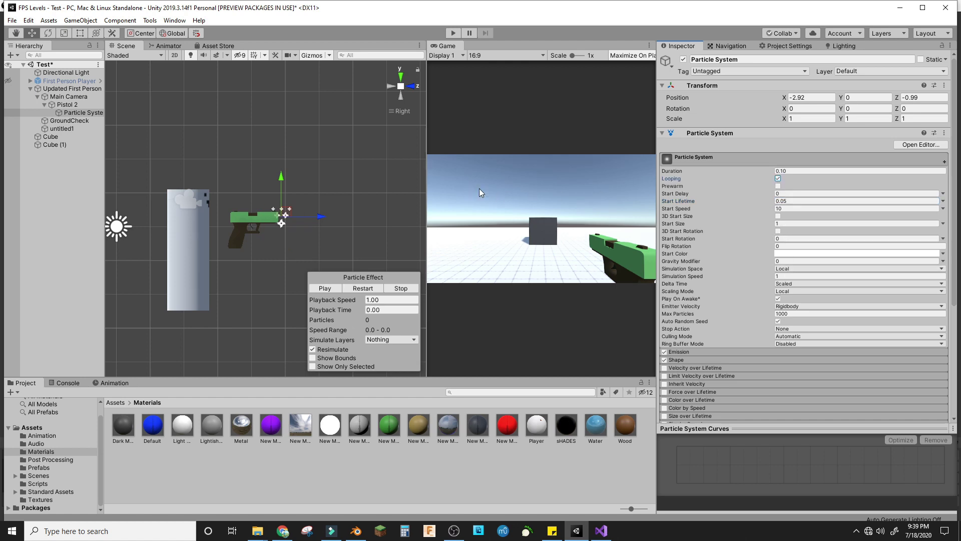
{"action": "left_click", "coordinate": [334, 288]}
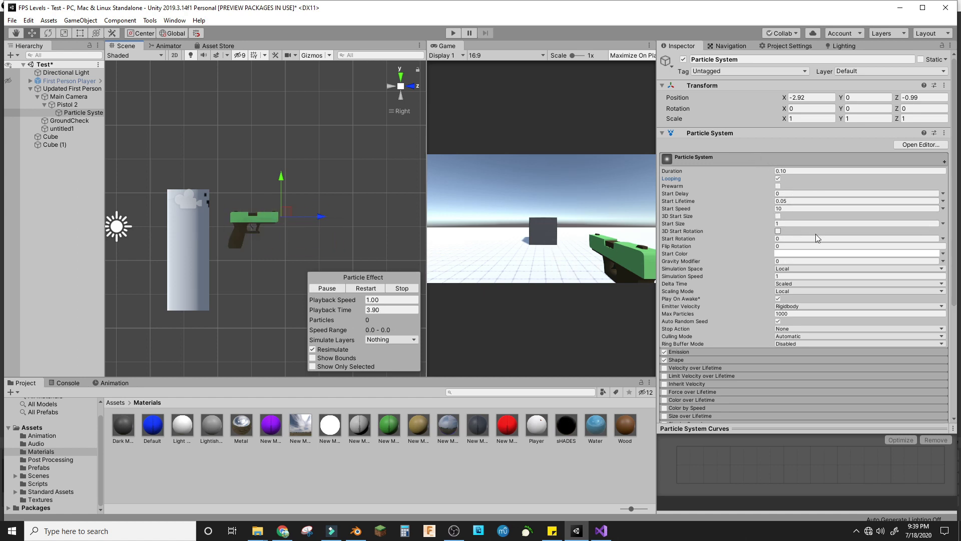
{"action": "left_click", "coordinate": [805, 224]}
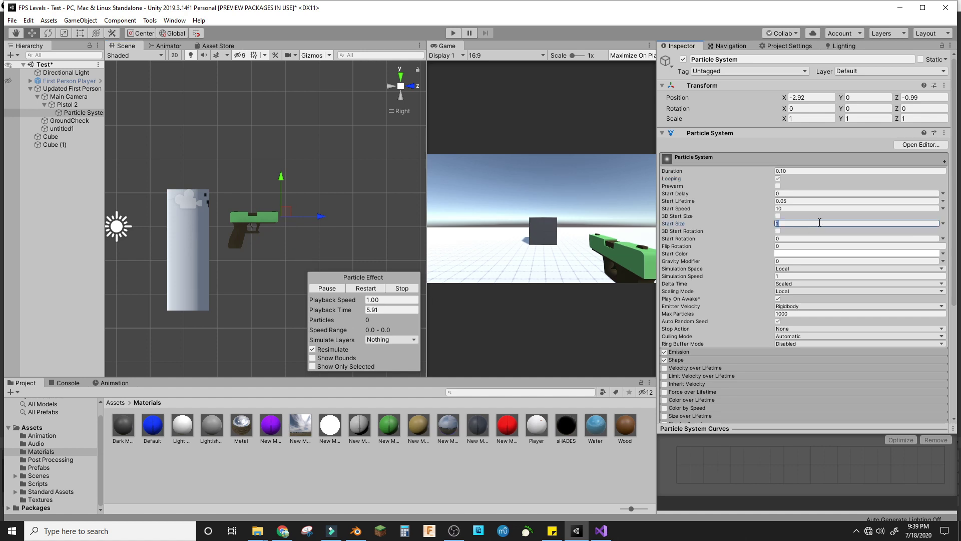
{"action": "key", "text": "BackSpace"}
Step: Switch Start Color to Random Between Two Colors and make the first colour a warm orange
{"action": "left_click", "coordinate": [943, 254]}
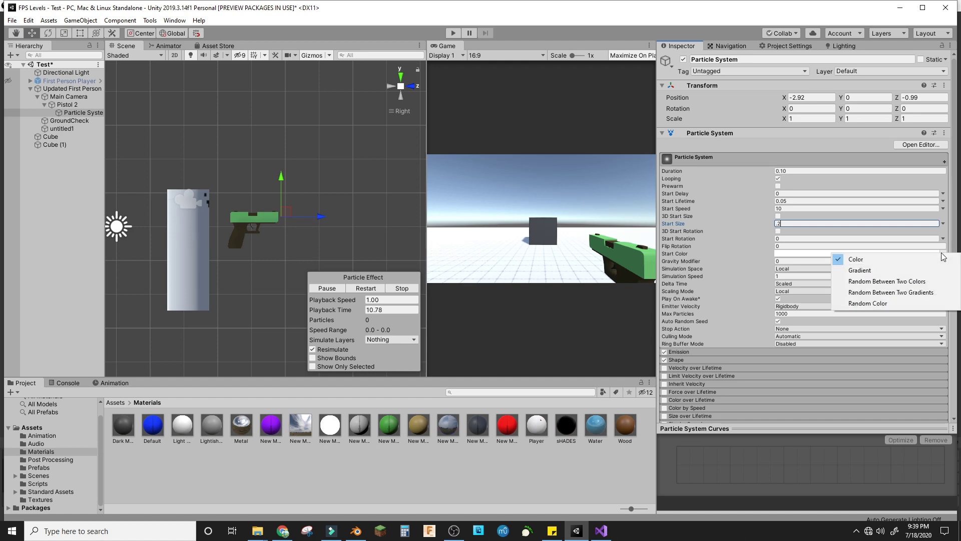
{"action": "left_click", "coordinate": [886, 281]}
{"action": "left_click", "coordinate": [788, 256]}
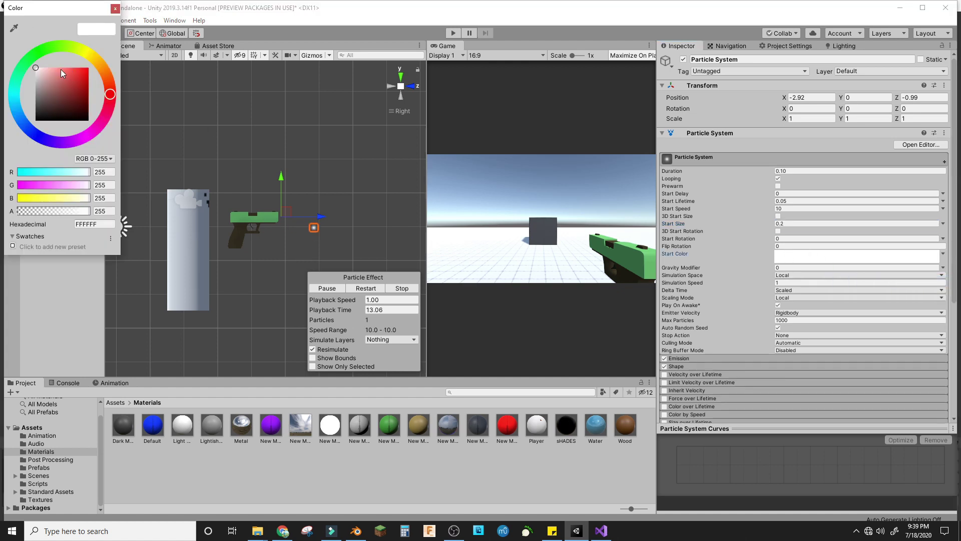
{"action": "left_click_drag", "start_coordinate": [58, 73], "coordinate": [47, 61]}
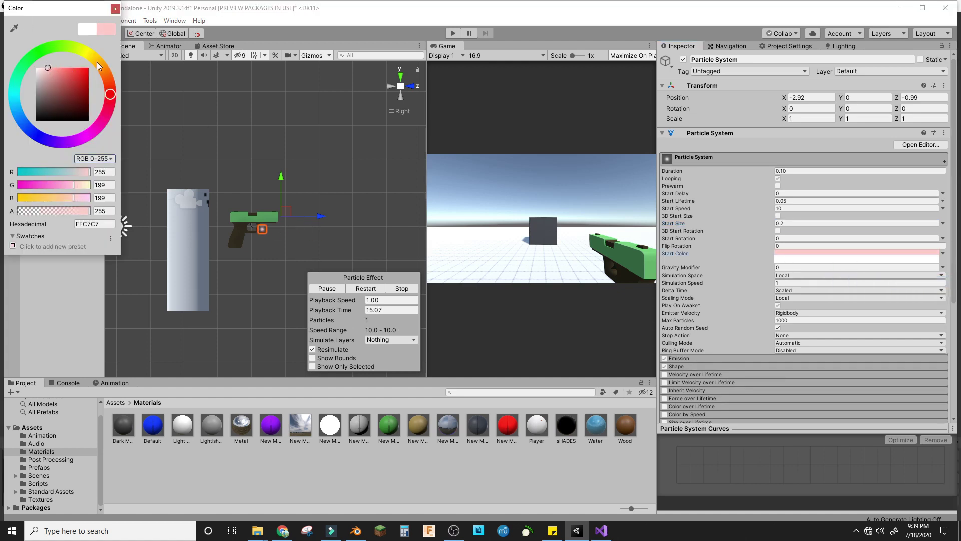
{"action": "left_click", "coordinate": [97, 62]}
{"action": "left_click", "coordinate": [55, 65]}
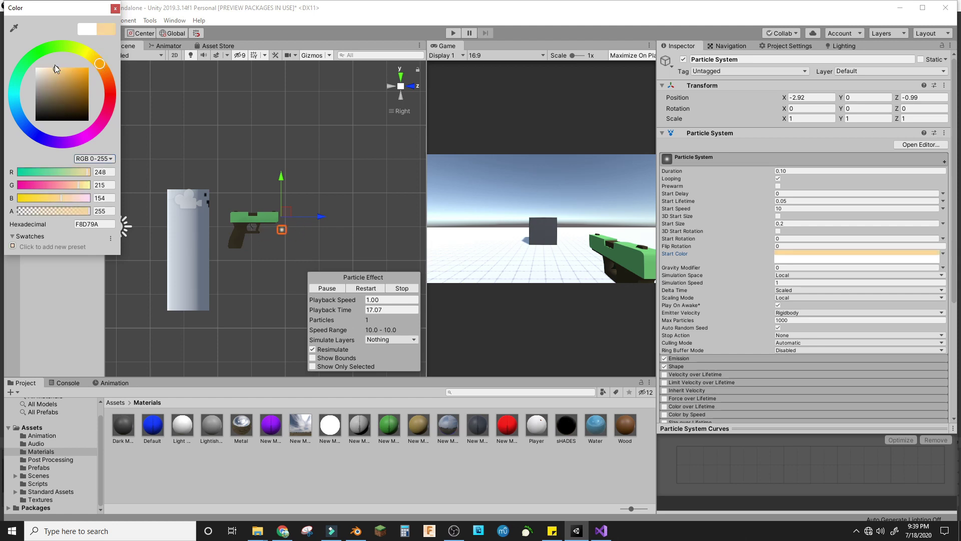
Step: Make the second start colour a soft pink (FFA0A0)
{"action": "left_click", "coordinate": [778, 260]}
{"action": "left_click_drag", "start_coordinate": [61, 72], "coordinate": [55, 59]}
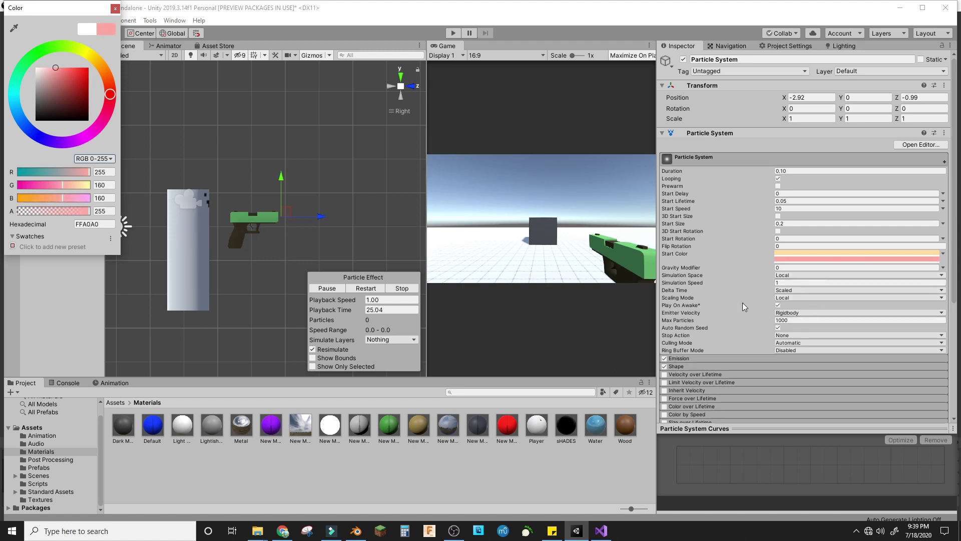
{"action": "scroll", "coordinate": [773, 297], "scroll_direction": "down", "scroll_amount": 5}
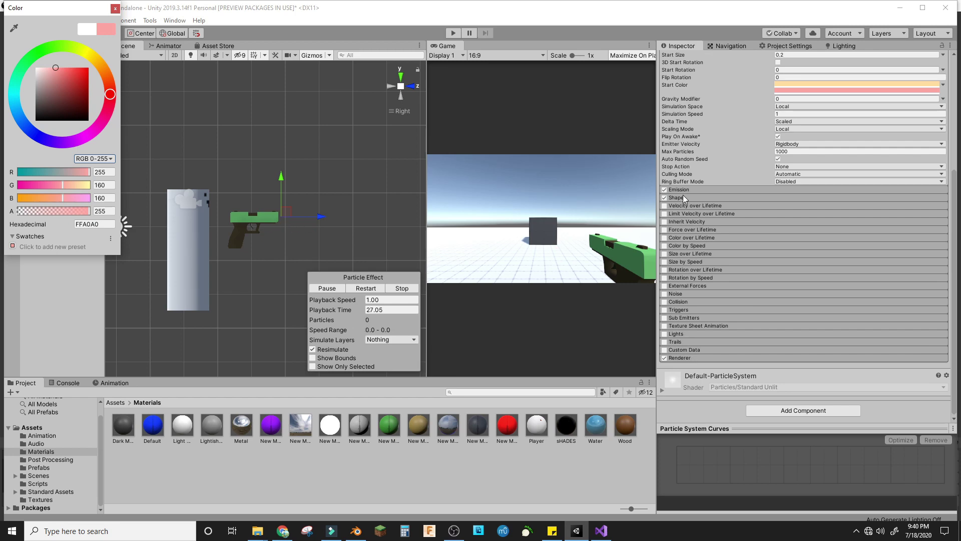
Step: Set the emitter's Y rotation to 90, leaving X rotation unchanged
{"action": "left_click", "coordinate": [679, 198]}
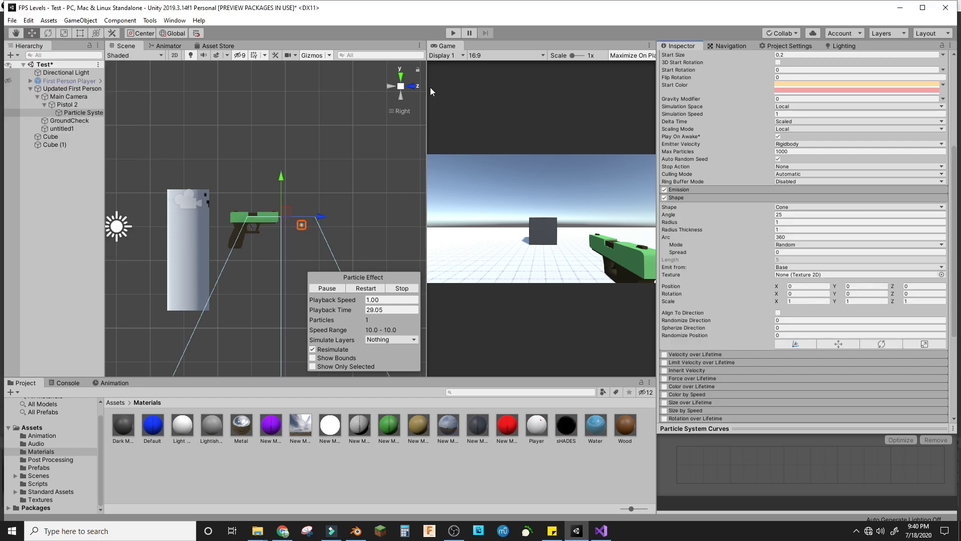
{"action": "scroll", "coordinate": [813, 107], "scroll_direction": "up", "scroll_amount": 5}
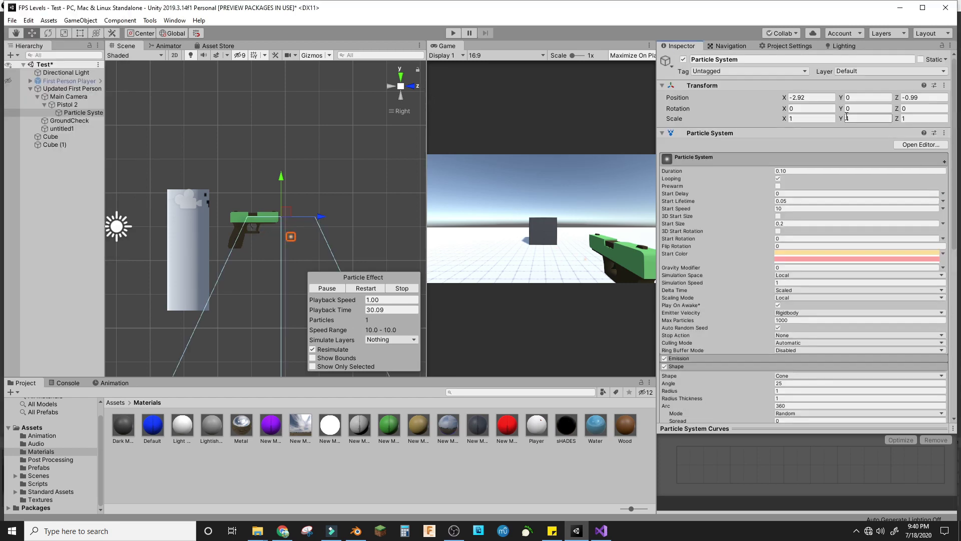
{"action": "left_click", "coordinate": [806, 108]}
{"action": "type", "text": "90"}
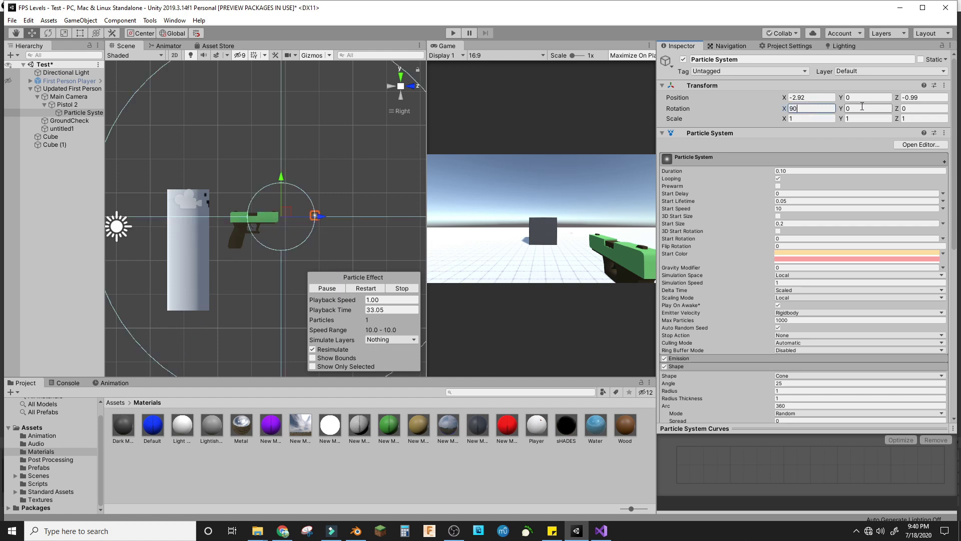
{"action": "key", "text": "BackSpace"}
{"action": "key", "text": "BackSpace"}
{"action": "left_click", "coordinate": [859, 109]}
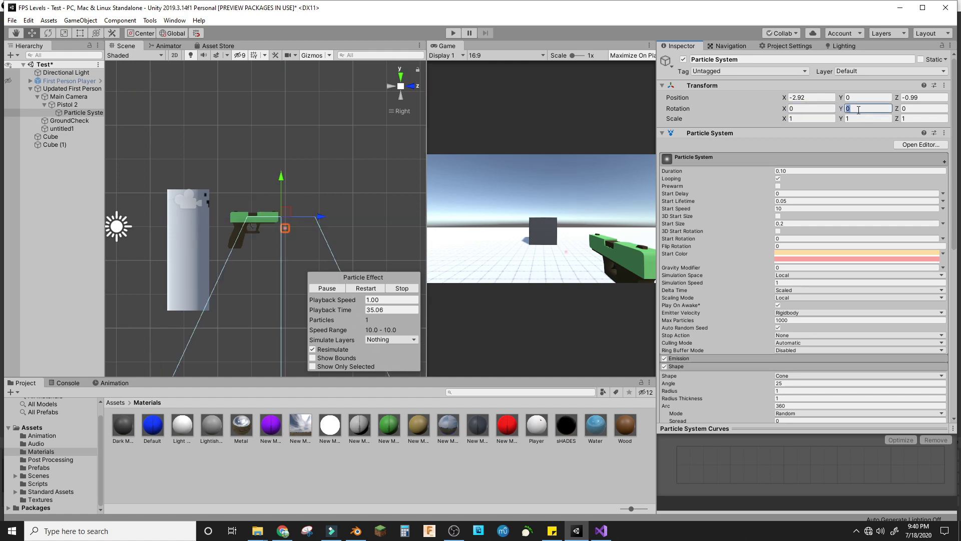
{"action": "type", "text": "90"}
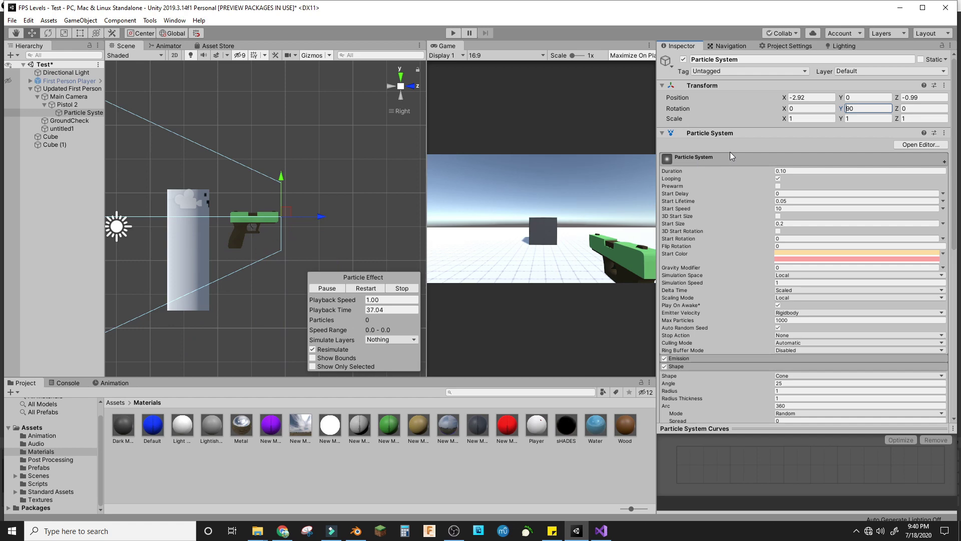
{"action": "key", "text": "Return"}
Step: Switch to Front view and drag the Shape cone radius down to 0.09
{"action": "scroll", "coordinate": [792, 368], "scroll_direction": "down", "scroll_amount": 10}
{"action": "scroll", "coordinate": [792, 372], "scroll_direction": "up", "scroll_amount": 3}
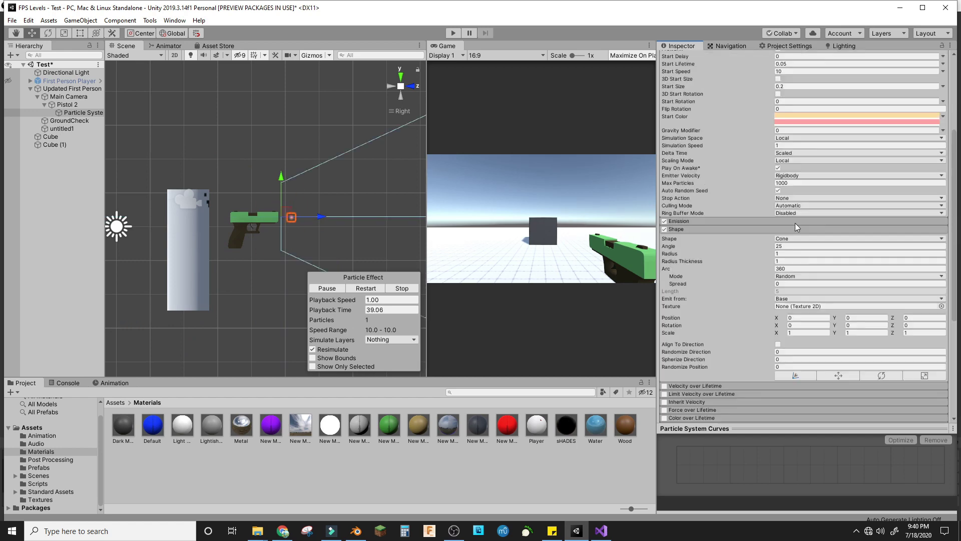
{"action": "left_click", "coordinate": [411, 86]}
{"action": "scroll", "coordinate": [303, 202], "scroll_direction": "up", "scroll_amount": 5}
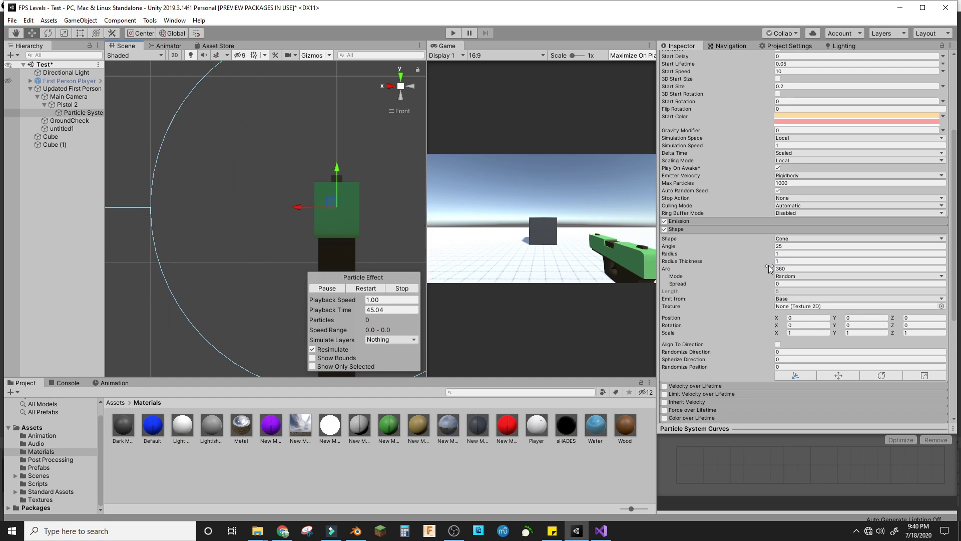
{"action": "left_click_drag", "start_coordinate": [773, 254], "coordinate": [757, 260]}
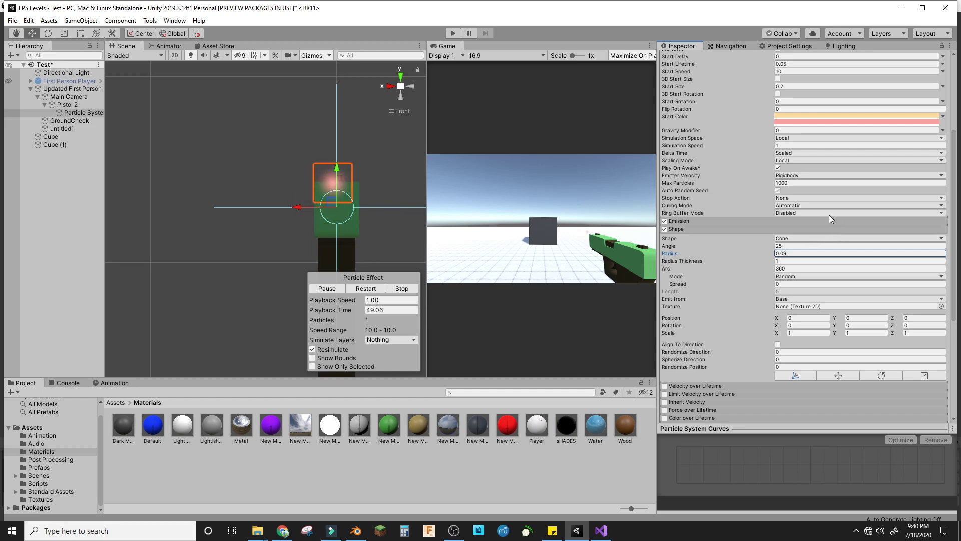
{"action": "left_click", "coordinate": [689, 228]}
{"action": "scroll", "coordinate": [726, 234], "scroll_direction": "up", "scroll_amount": 5}
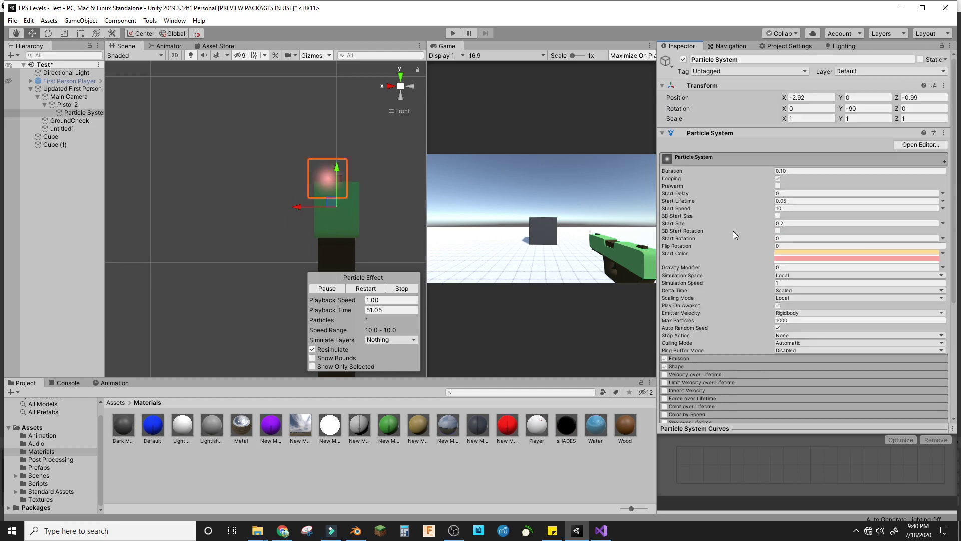
{"action": "scroll", "coordinate": [736, 225], "scroll_direction": "down", "scroll_amount": 5}
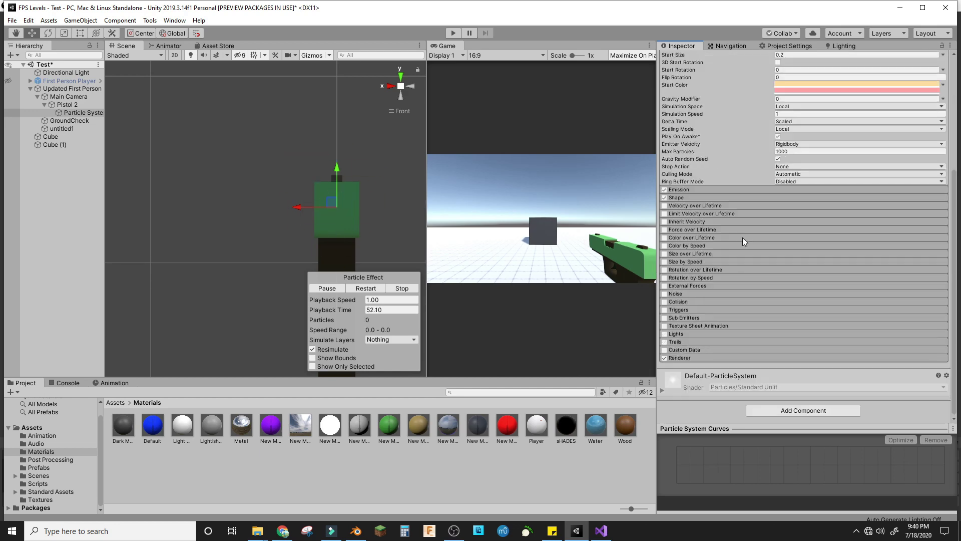
Step: Add an Emission burst of 30 particles at time 0.000
{"action": "left_click", "coordinate": [682, 189]}
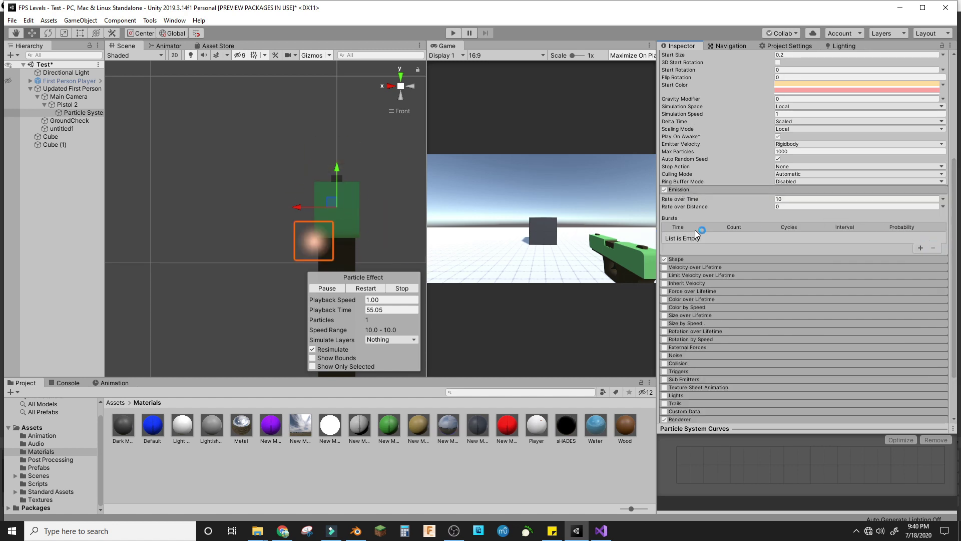
{"action": "left_click", "coordinate": [921, 248]}
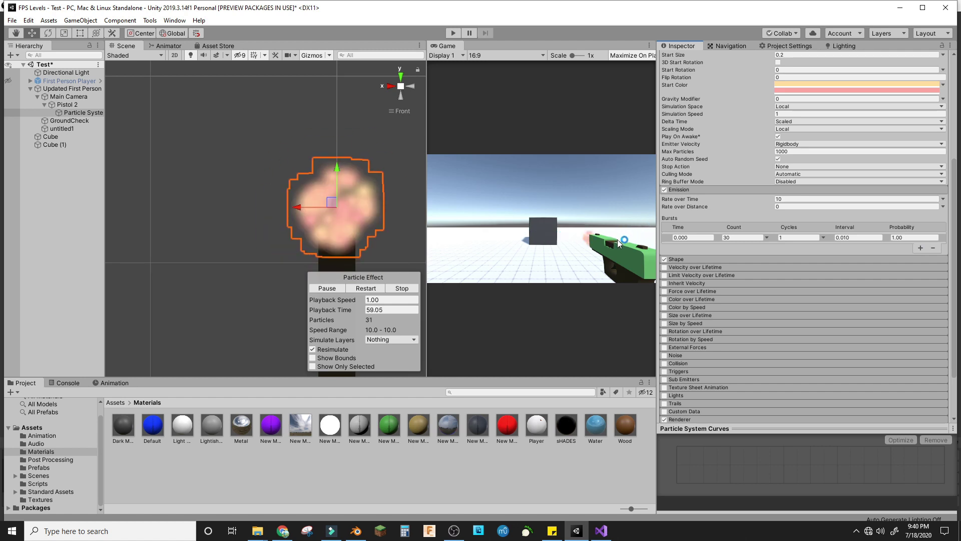
{"action": "scroll", "coordinate": [727, 330], "scroll_direction": "down", "scroll_amount": 3}
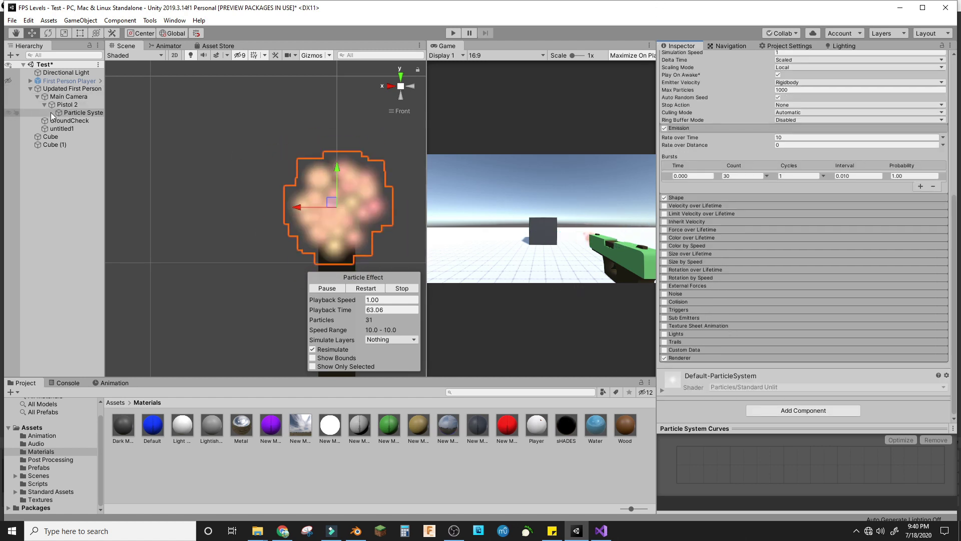
Step: Create a Point Light under the Particle System, frame it, and drag it downward
{"action": "right_click", "coordinate": [80, 111]}
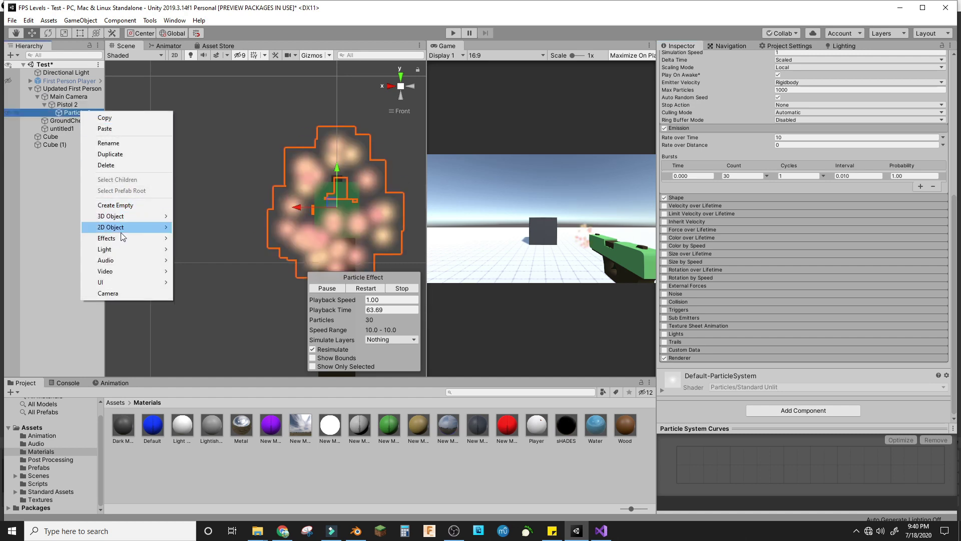
{"action": "mouse_move", "coordinate": [153, 254]}
{"action": "left_click", "coordinate": [202, 260]}
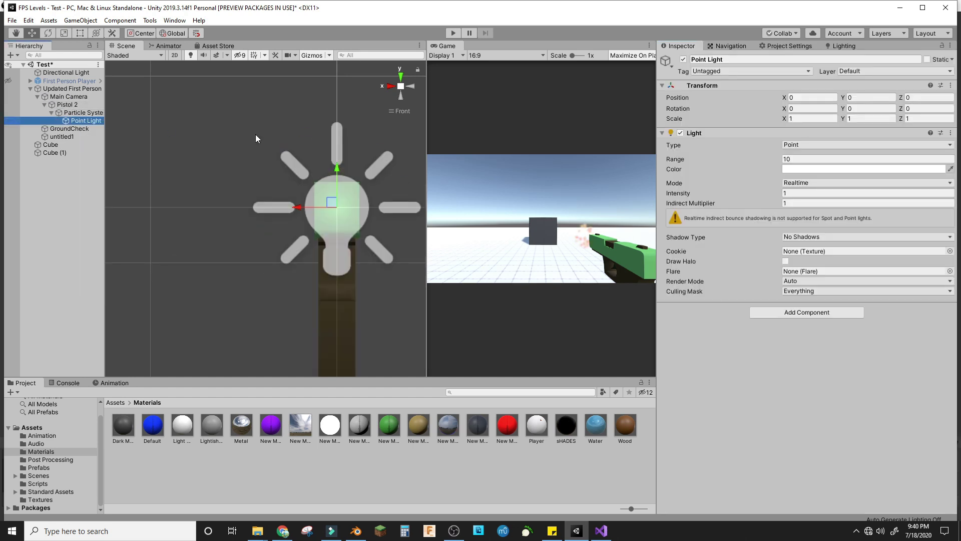
{"action": "key", "text": "f"}
{"action": "scroll", "coordinate": [327, 188], "scroll_direction": "down", "scroll_amount": 10}
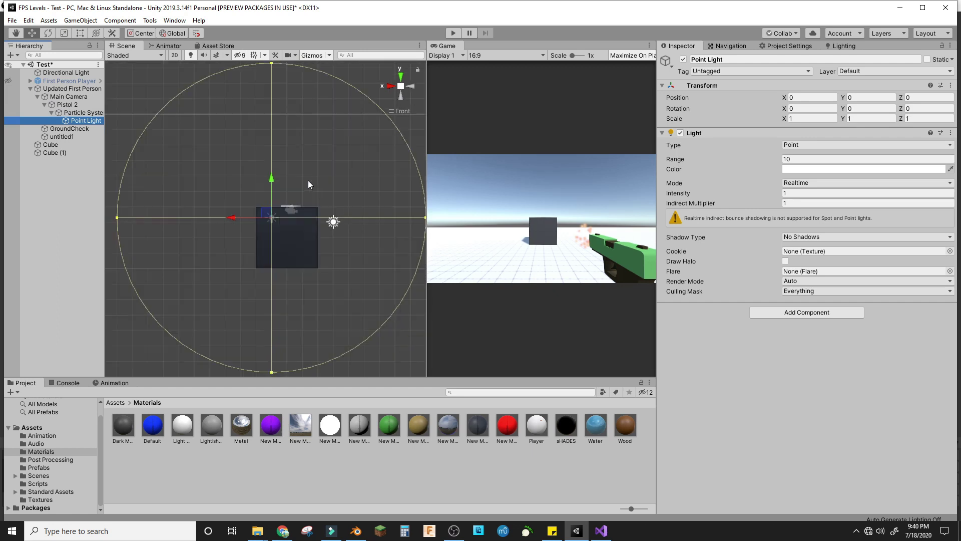
{"action": "left_click", "coordinate": [268, 178]}
{"action": "left_click_drag", "start_coordinate": [269, 178], "coordinate": [275, 367]}
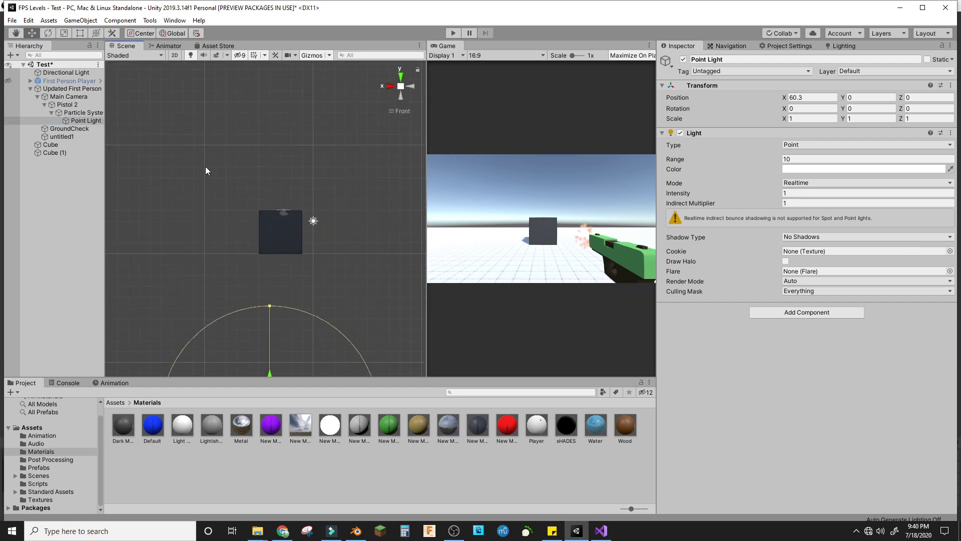
Step: Enable the Lights module using Point Light with Ratio 1, then enter play mode
{"action": "left_click", "coordinate": [69, 113]}
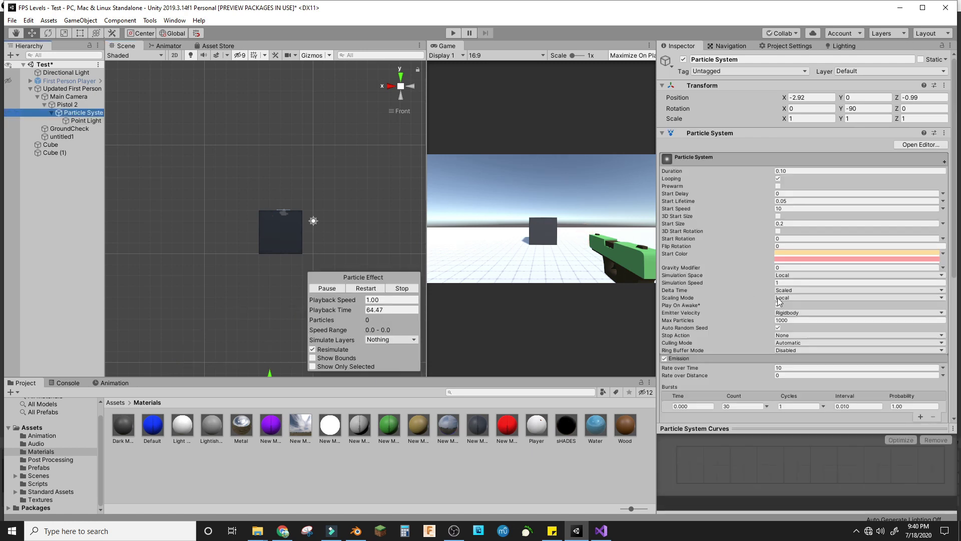
{"action": "scroll", "coordinate": [869, 263], "scroll_direction": "down", "scroll_amount": 5}
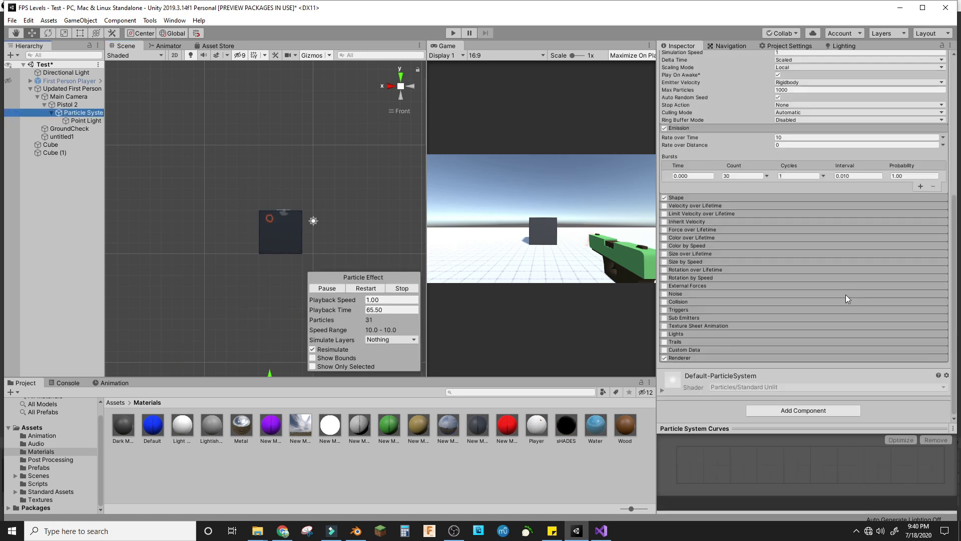
{"action": "left_click", "coordinate": [665, 334]}
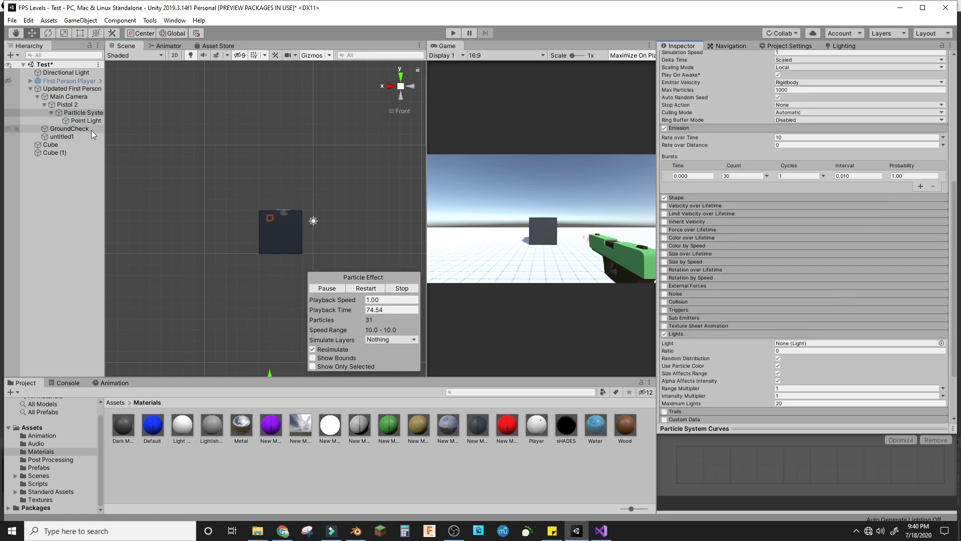
{"action": "left_click_drag", "start_coordinate": [82, 120], "coordinate": [795, 345]}
{"action": "left_click", "coordinate": [795, 350]}
{"action": "type", "text": "1"}
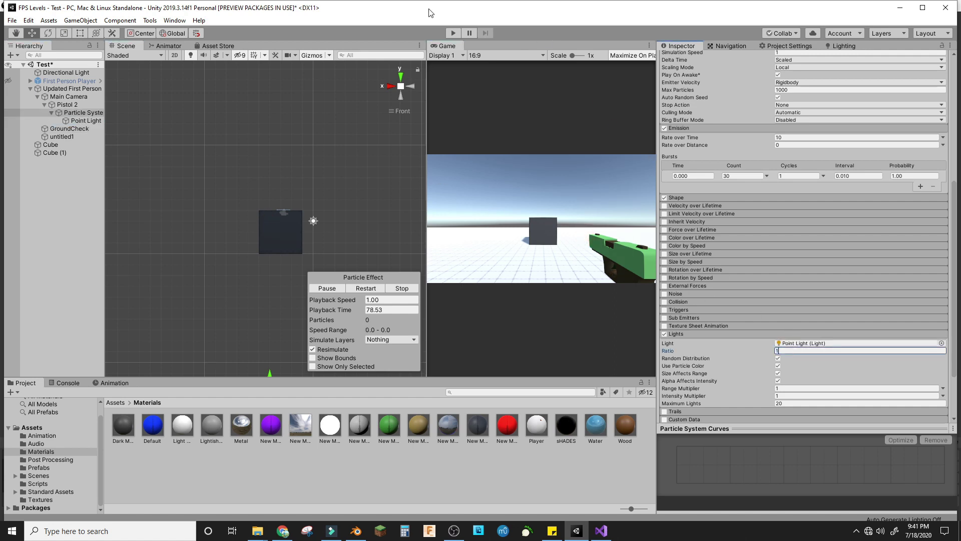
{"action": "left_click", "coordinate": [453, 33]}
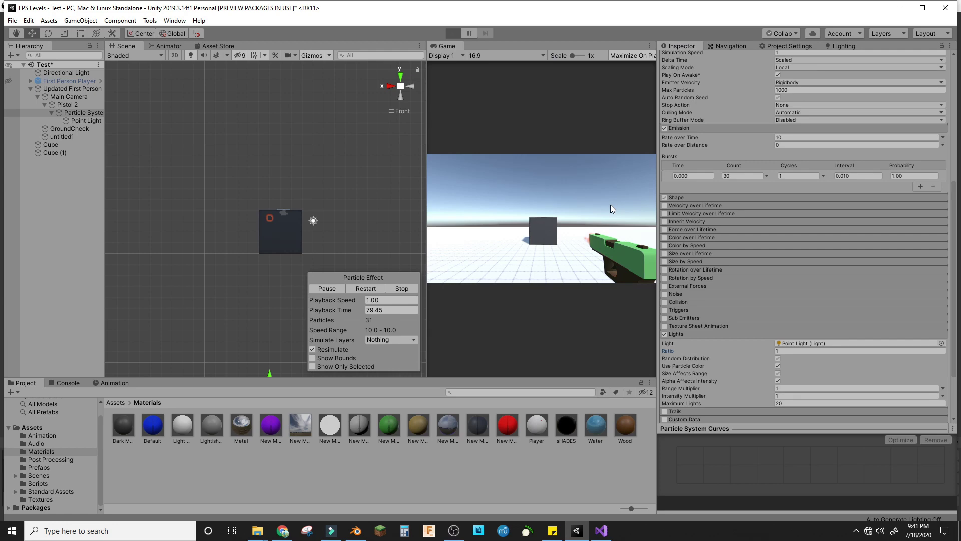
Step: Walk the player, fire the pistol, stop play mode, and reselect Pistol 2's Gun script
{"action": "key", "text": "w"}
{"action": "key", "text": "s"}
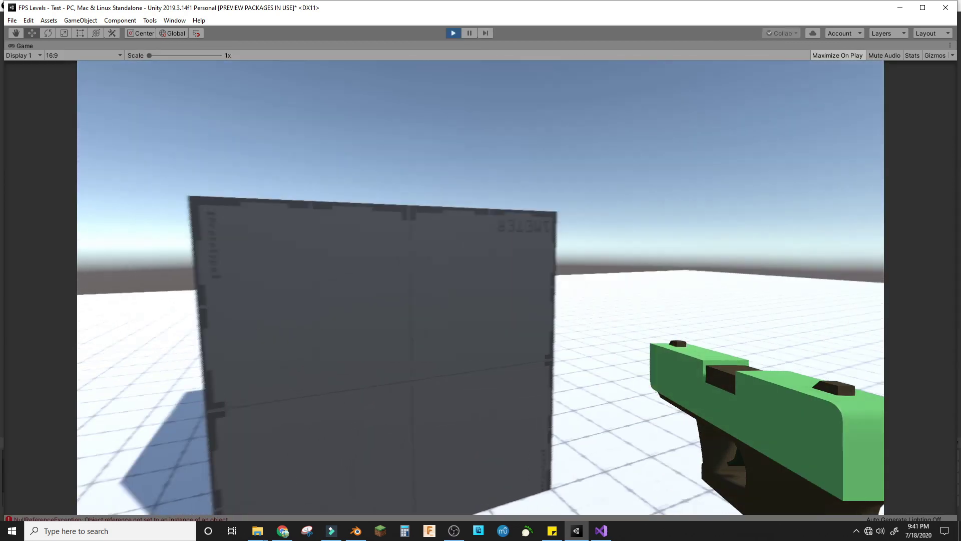
{"action": "left_click", "coordinate": [484, 221]}
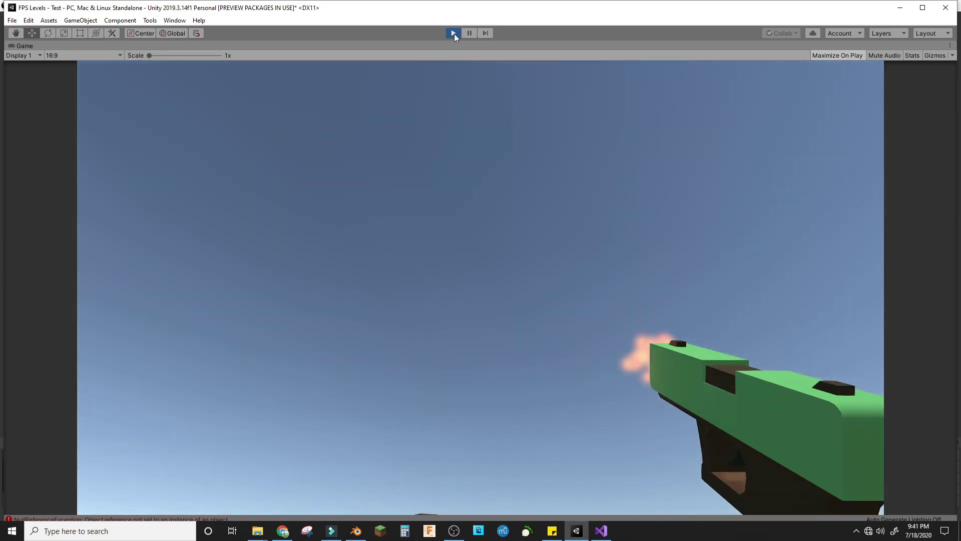
{"action": "left_click", "coordinate": [453, 33]}
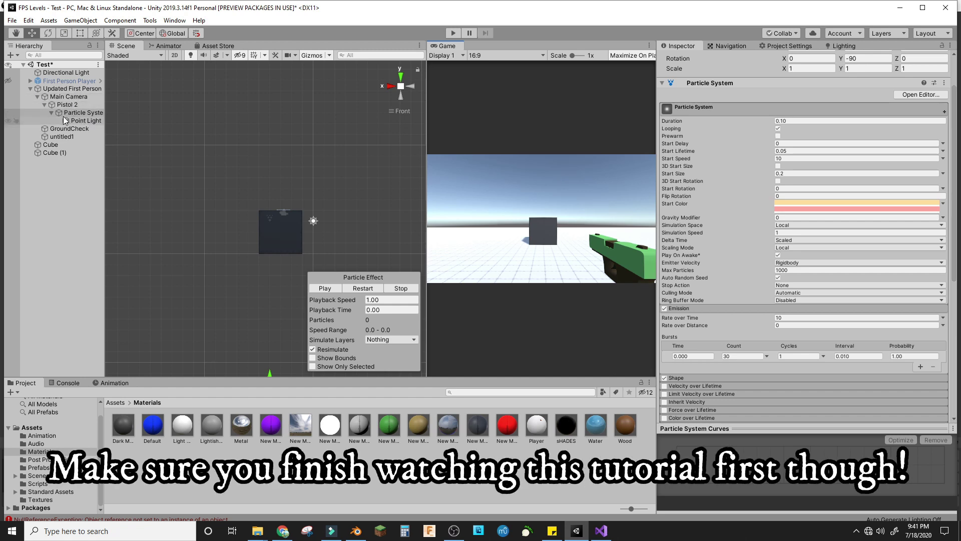
{"action": "left_click", "coordinate": [71, 103]}
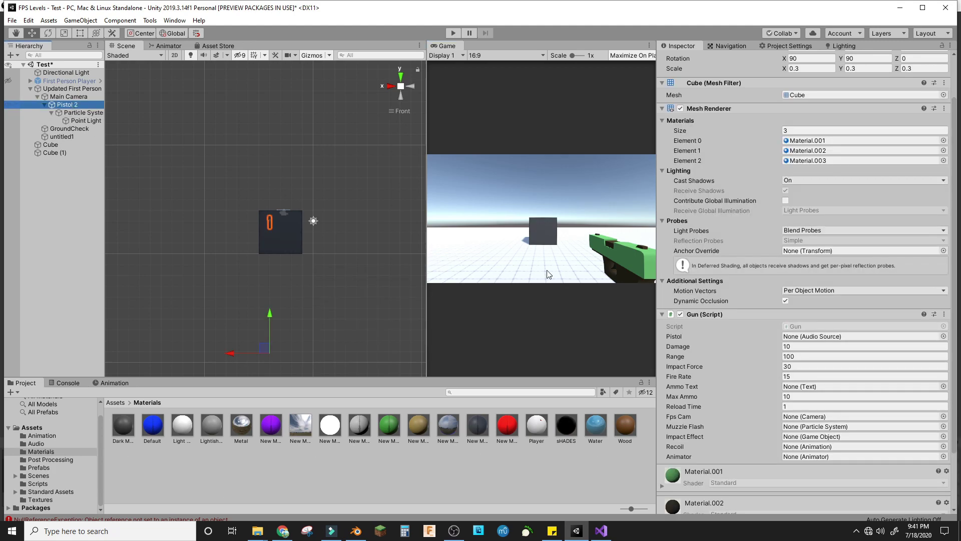
Step: Check the muzzleFlash declaration and its muzzleFlash.Play() call in Gun.cs's Shoot(), then return to Unity
{"action": "key", "text": "alt+Tab"}
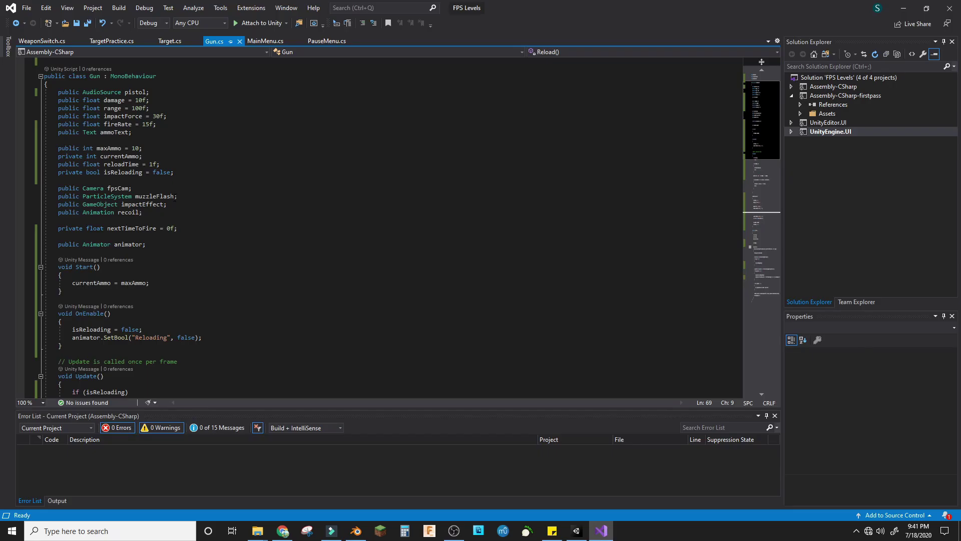
{"action": "left_click", "coordinate": [58, 196]}
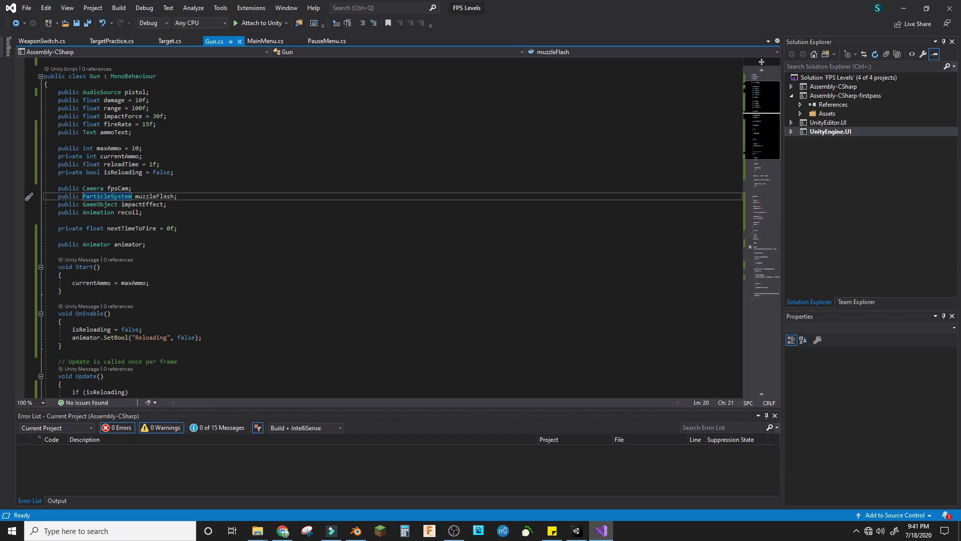
{"action": "left_click", "coordinate": [163, 196]}
{"action": "scroll", "coordinate": [193, 212], "scroll_direction": "down", "scroll_amount": 8}
{"action": "scroll", "coordinate": [193, 213], "scroll_direction": "down", "scroll_amount": 13}
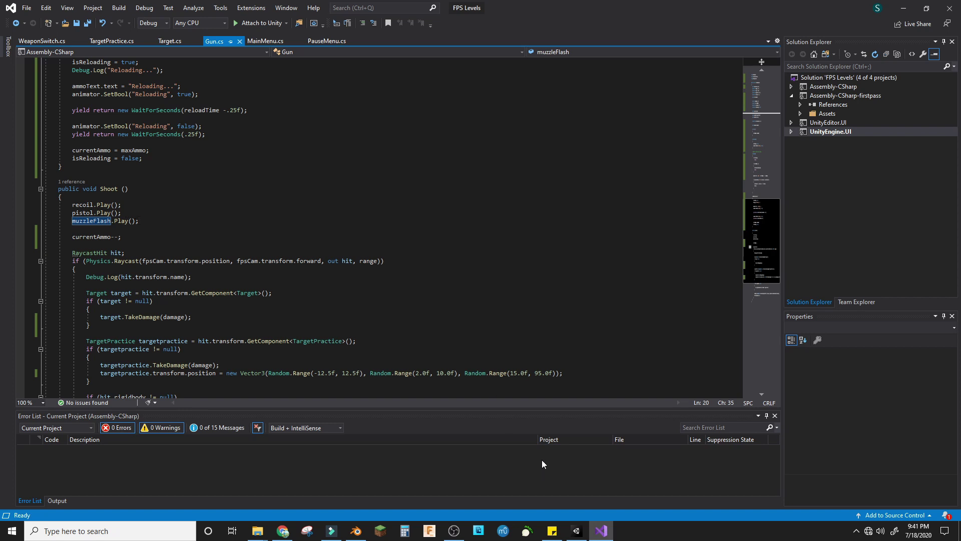
{"action": "left_click", "coordinate": [577, 531]}
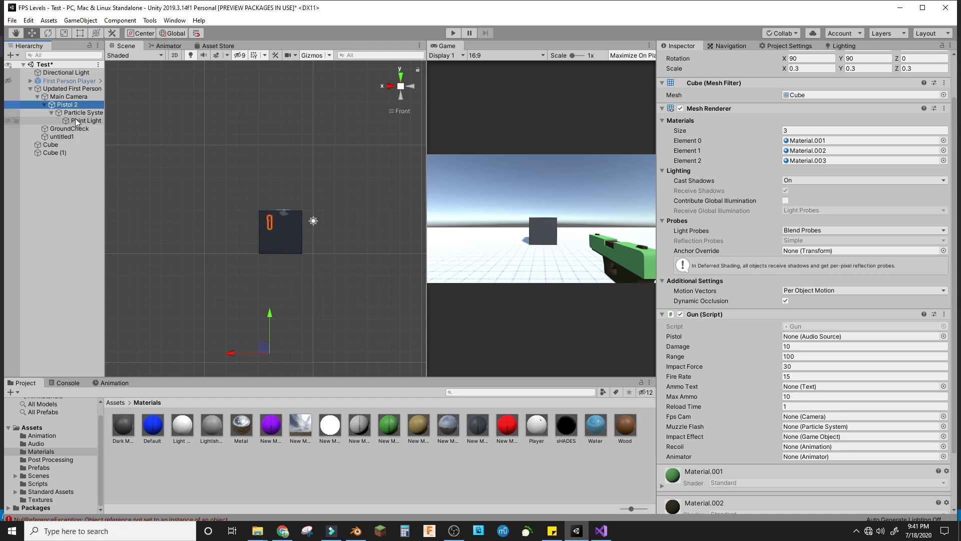
Step: Link the Particle System to Muzzle Flash and Main Camera to Fps Cam in Gun (Script)
{"action": "left_click_drag", "start_coordinate": [71, 114], "coordinate": [707, 322]}
{"action": "left_click_drag", "start_coordinate": [792, 421], "coordinate": [850, 426]}
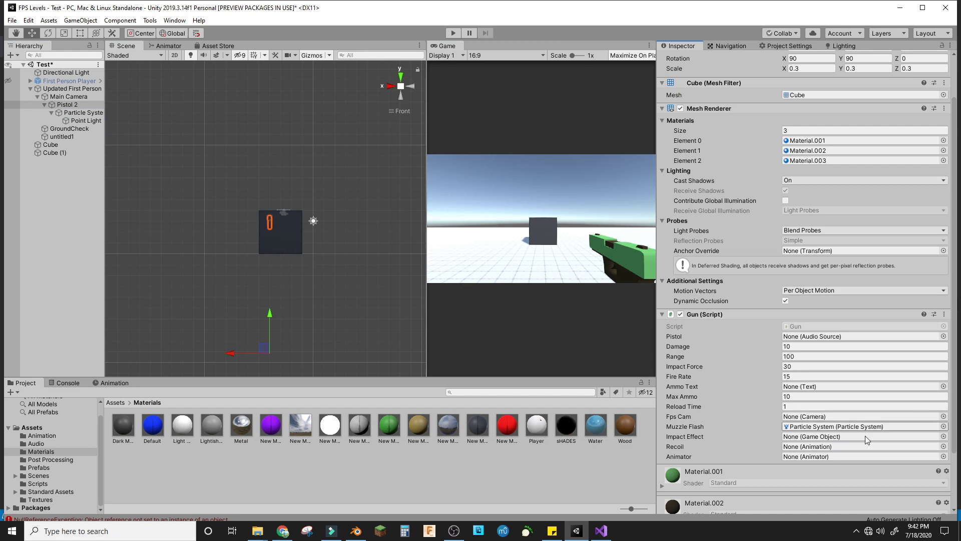
{"action": "left_click", "coordinate": [943, 416]}
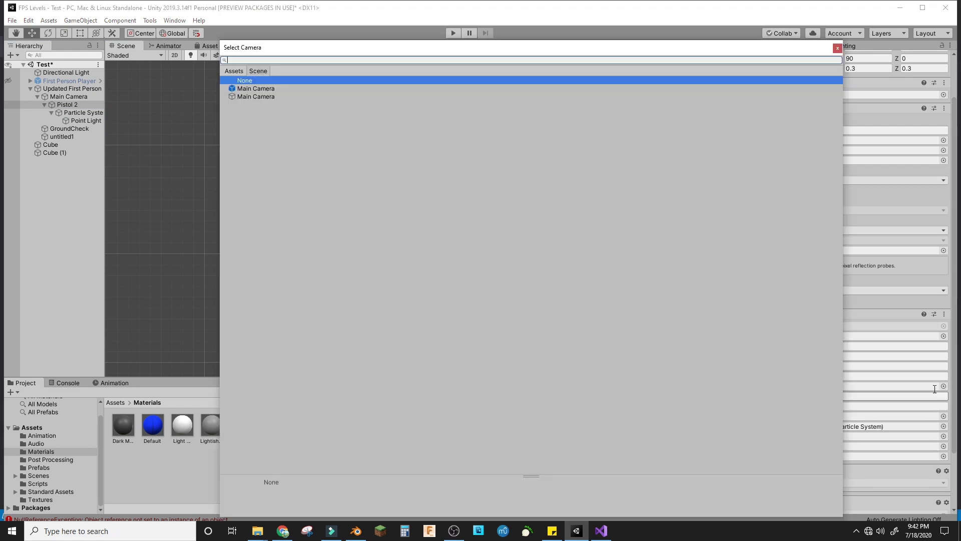
{"action": "left_click", "coordinate": [246, 96]}
{"action": "double_click", "coordinate": [248, 97]}
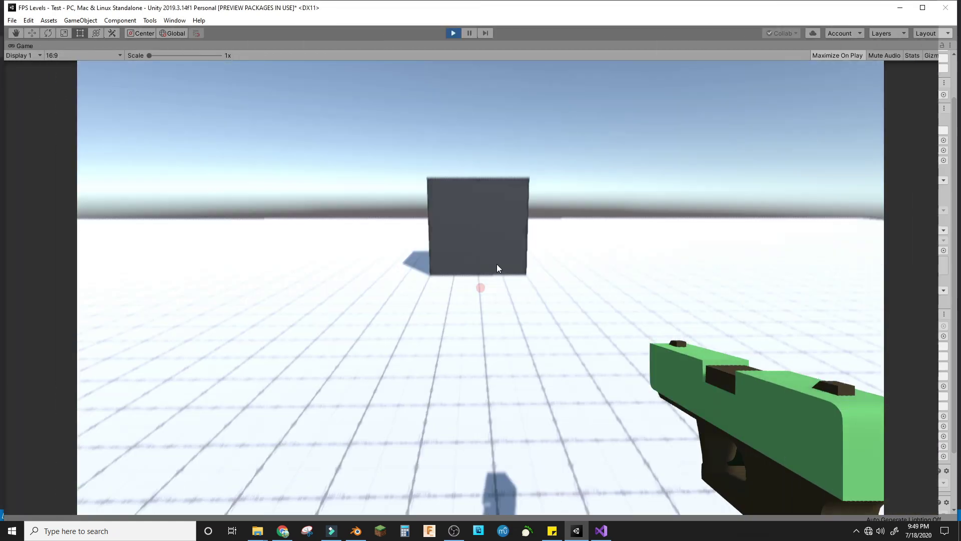
Step: Fire two shots at the cube in play mode, stepping back with S and D, then stop playing
{"action": "left_click", "coordinate": [494, 263]}
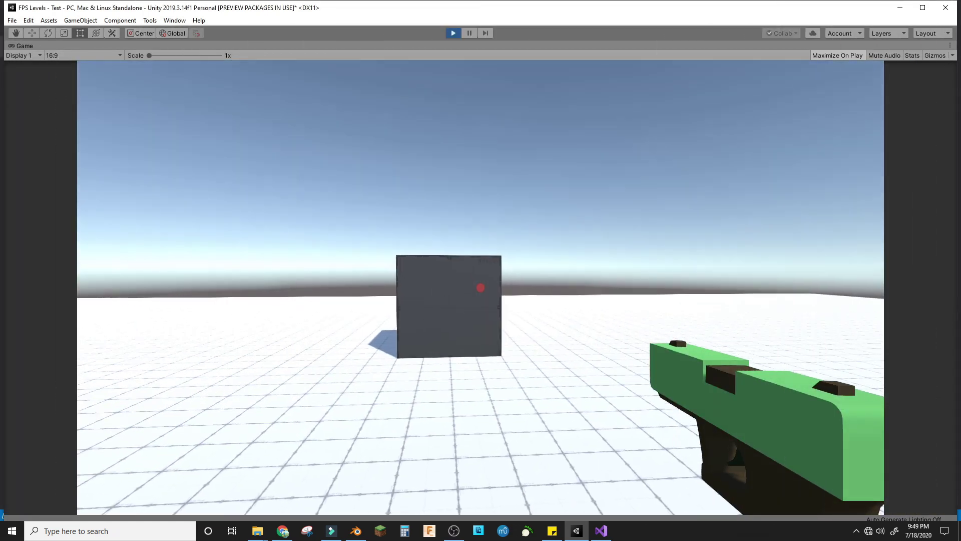
{"action": "left_click", "coordinate": [480, 287]}
{"action": "key", "text": "s"}
{"action": "key", "text": "d"}
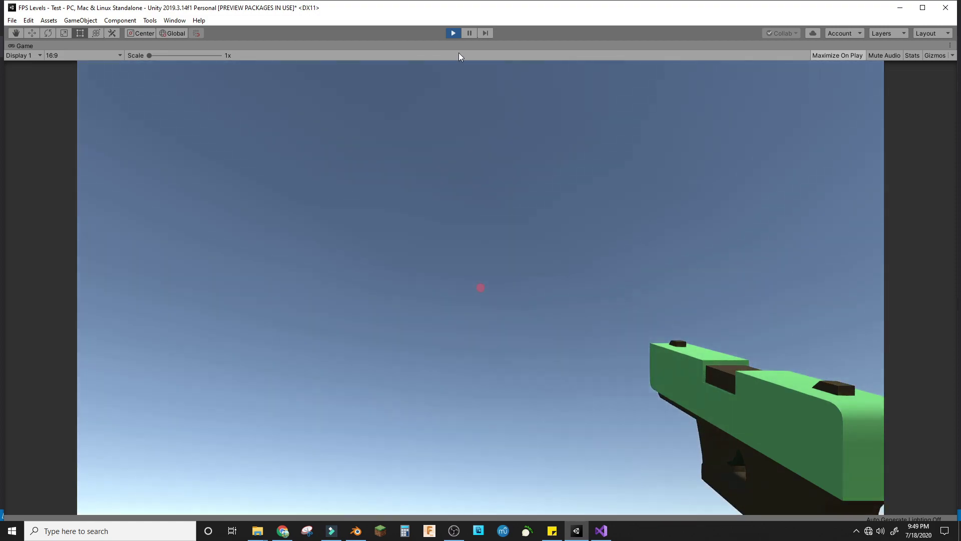
{"action": "left_click", "coordinate": [453, 33]}
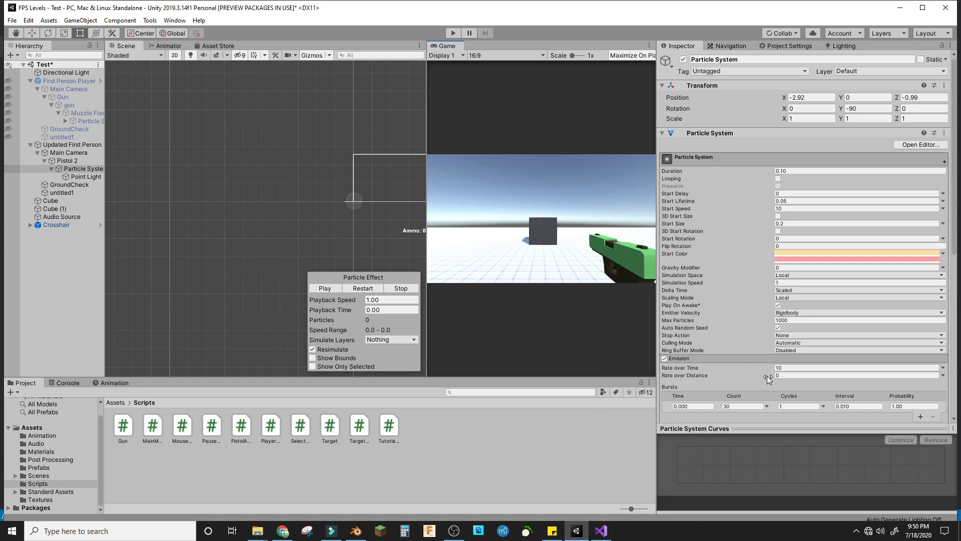
Step: Lower Pistol 2's Tutorial Gun Fire Rate from 15 to 2 and start play mode
{"action": "left_click", "coordinate": [54, 160]}
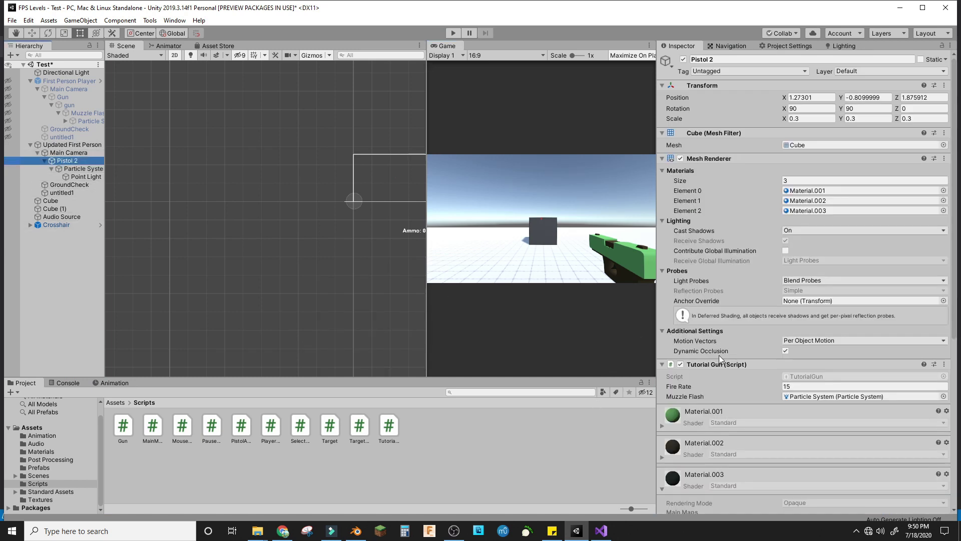
{"action": "left_click", "coordinate": [797, 387]}
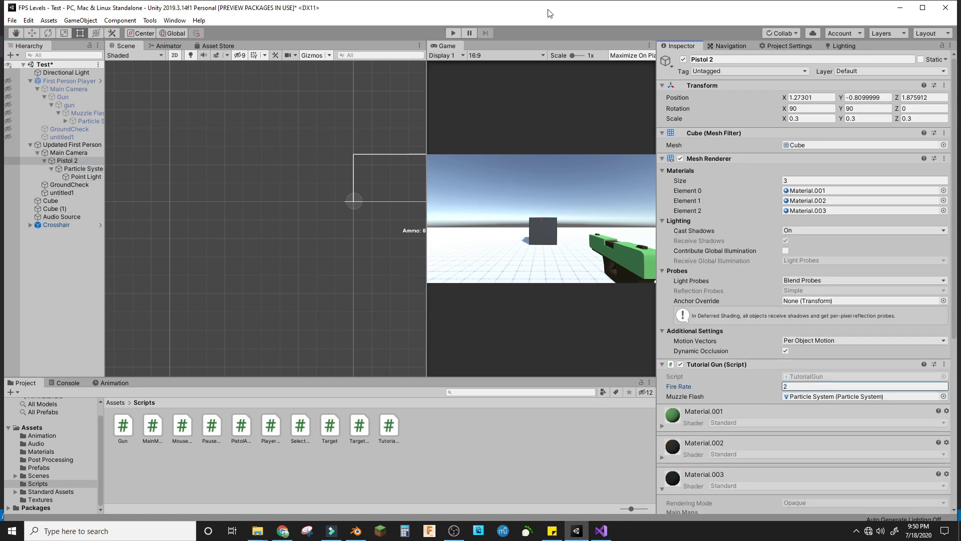
{"action": "left_click", "coordinate": [449, 32]}
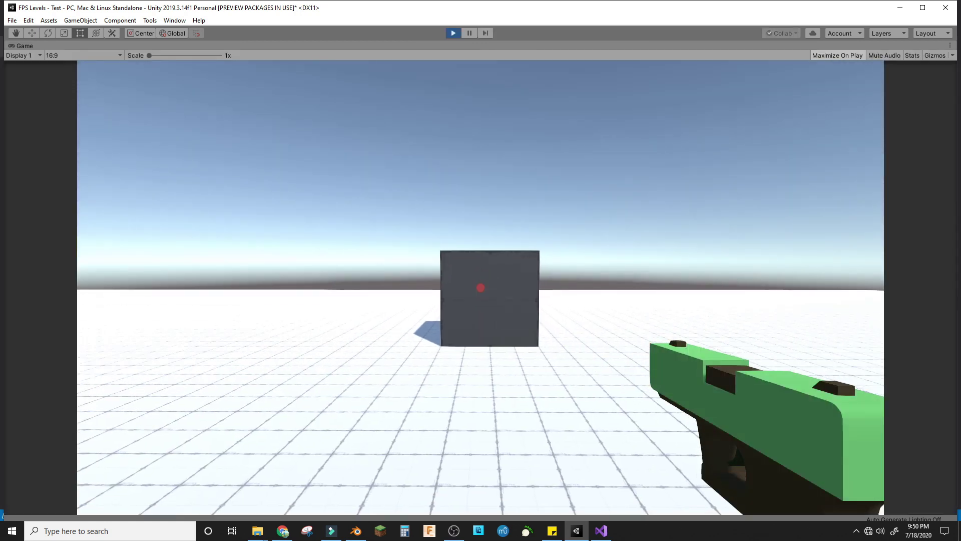
Step: Walk around the cube with W, A and S, then shoot it to see the barrel flash
{"action": "key", "text": "w"}
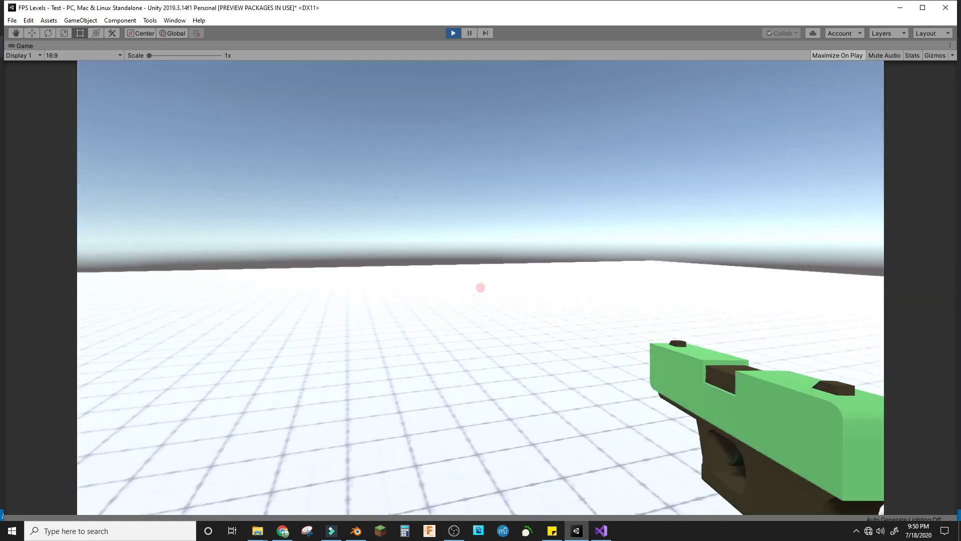
{"action": "key", "text": "s"}
{"action": "key", "text": "s"}
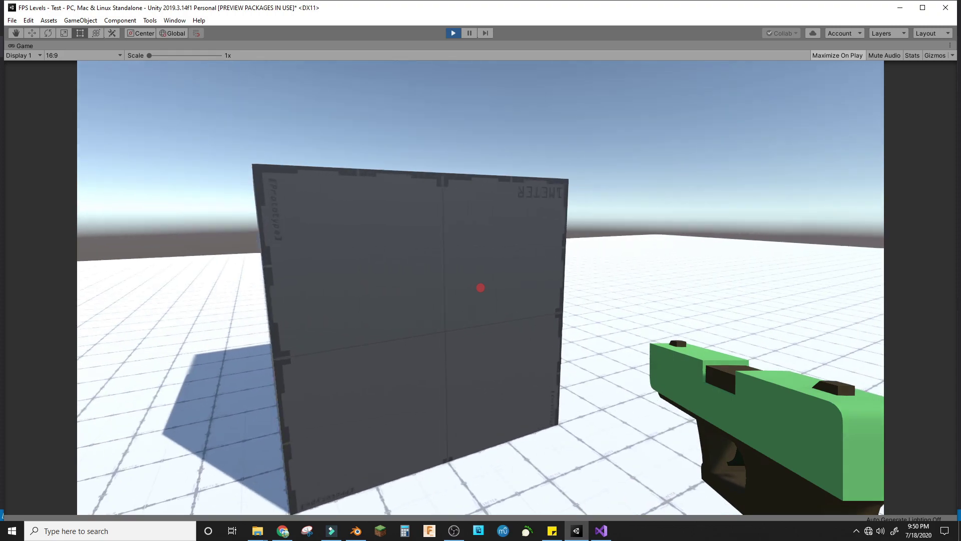
{"action": "key", "text": "w"}
{"action": "key", "text": "s"}
{"action": "key", "text": "a"}
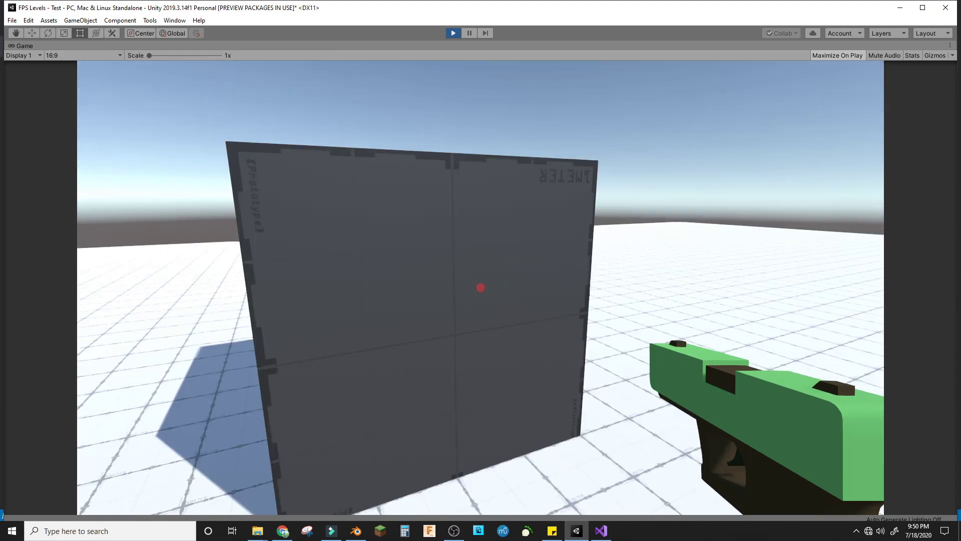
{"action": "left_click", "coordinate": [480, 288]}
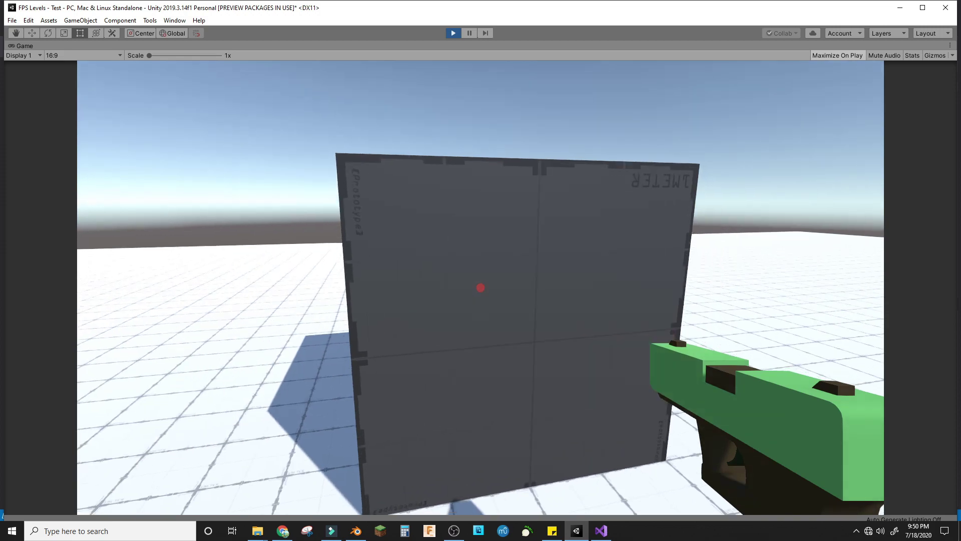